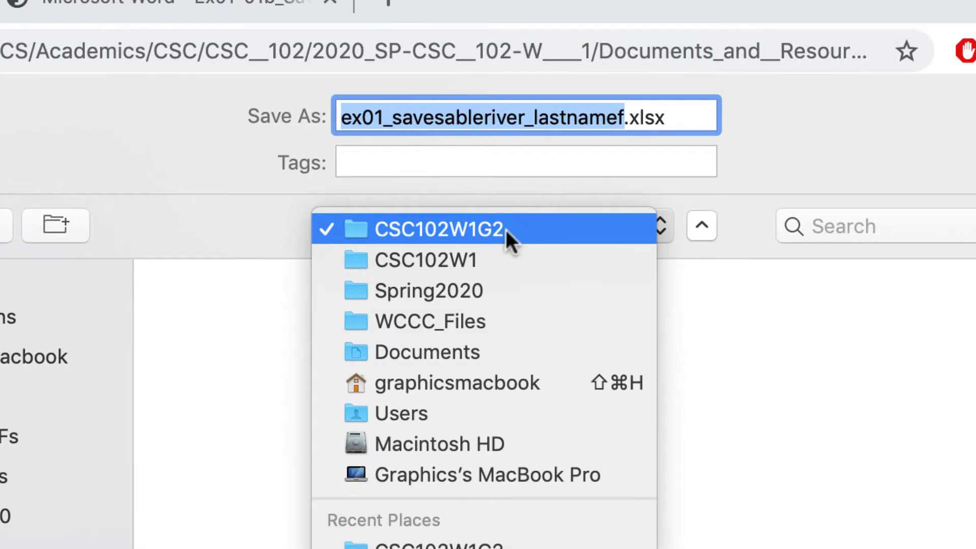
Step: Save the work file ex01_savesableriver_lastnamef.xlsx into the CSC102W1G2 folder
left_click(505, 229)
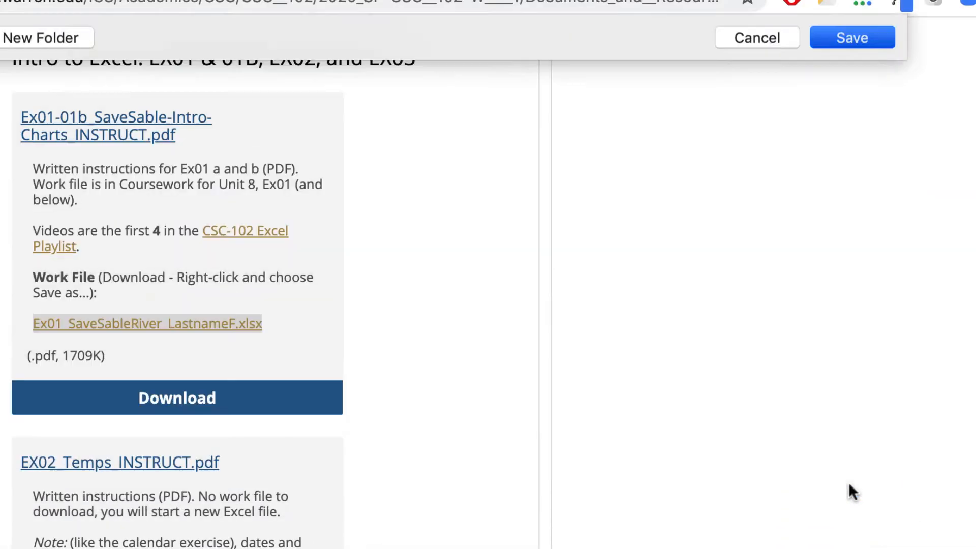
key("Return")
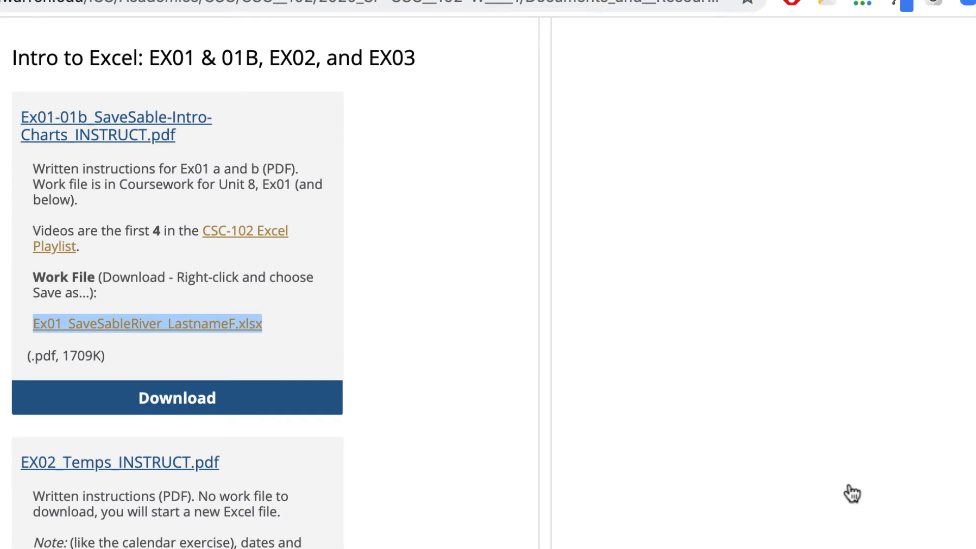
Step: Open Google Sheets from the Google apps in a new browser tab
left_click(241, 29)
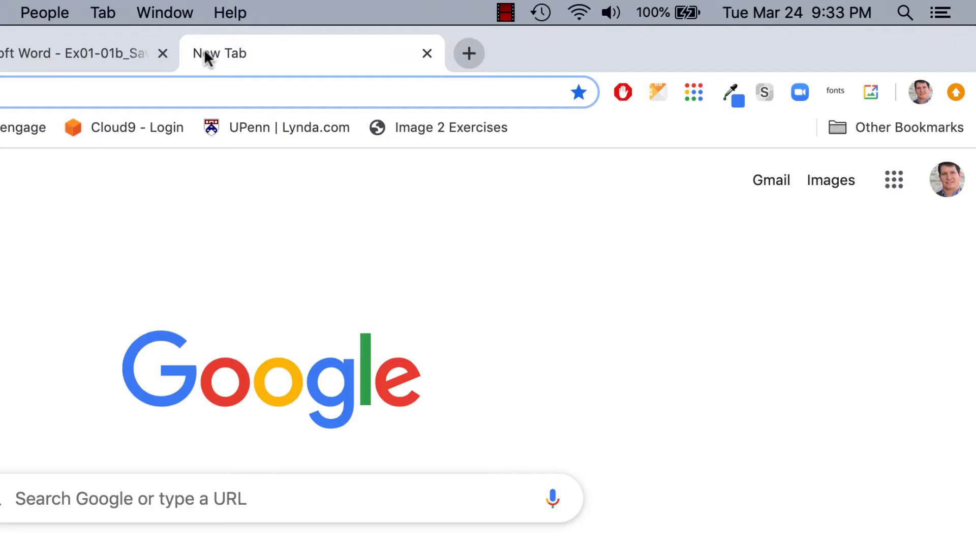
left_click(893, 189)
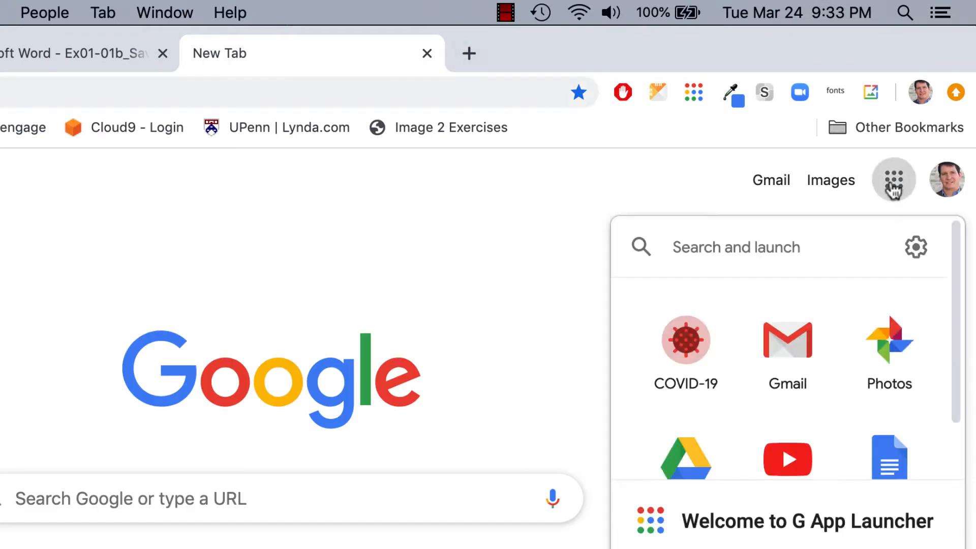
scroll(774, 325, "down", 3)
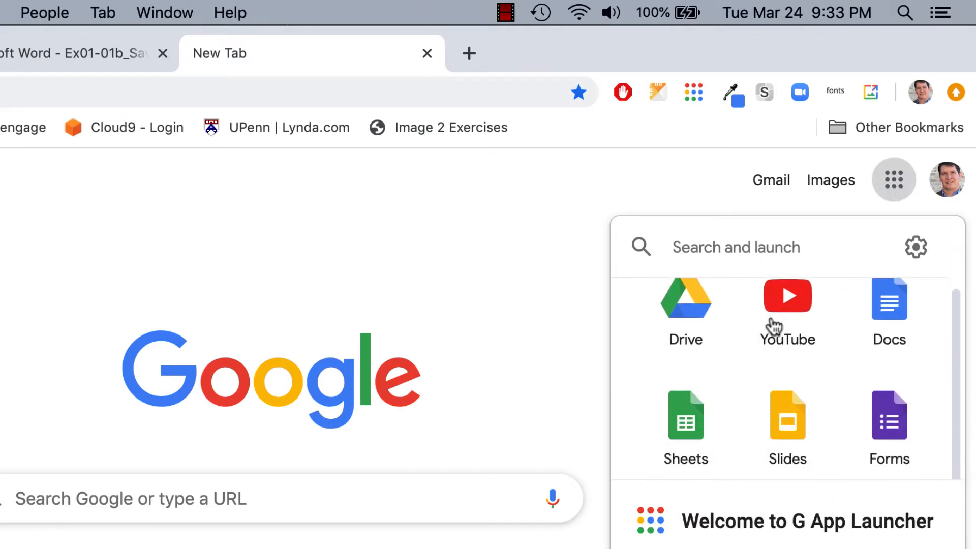
left_click(692, 414)
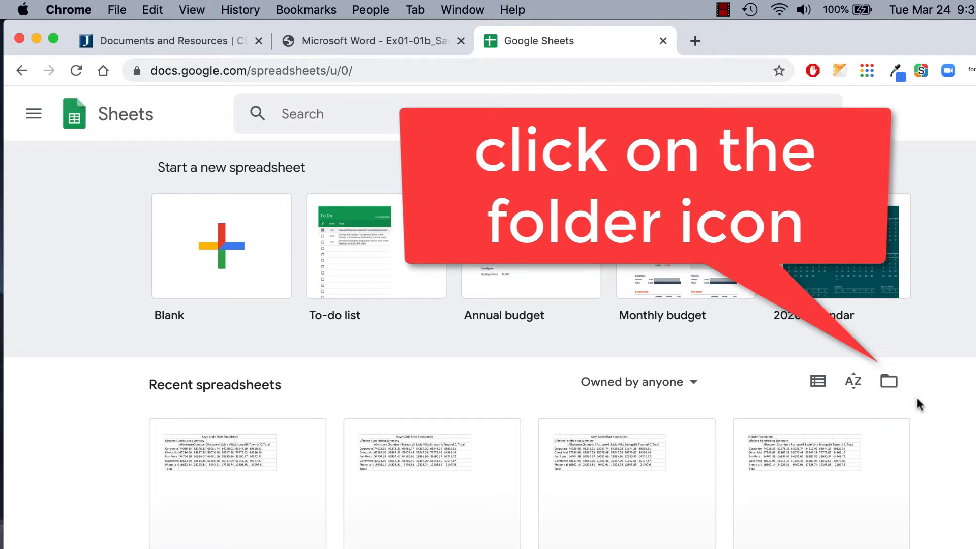
Step: Upload and open ex01_savesableriver_lastnamef.xlsx from the CSC102W1G2 folder on the computer
left_click(888, 383)
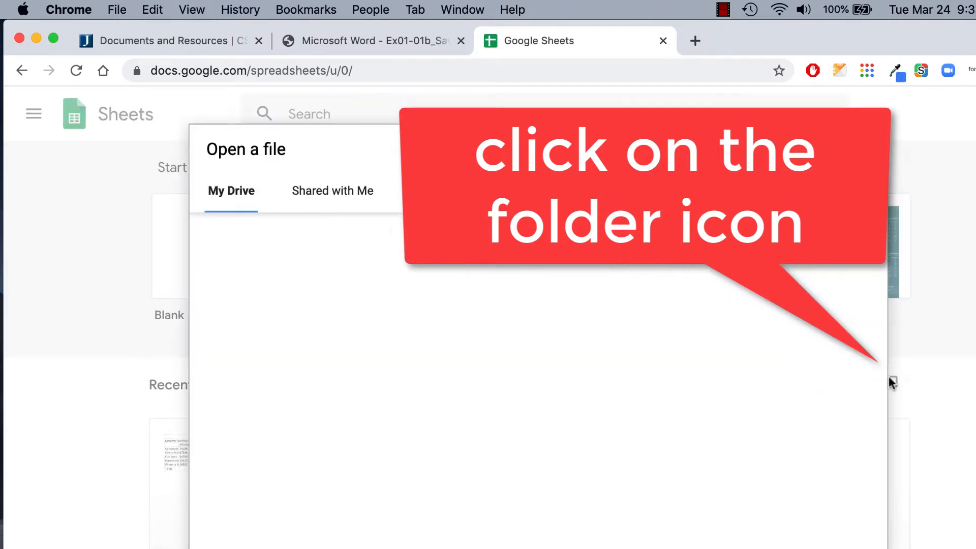
left_click(579, 189)
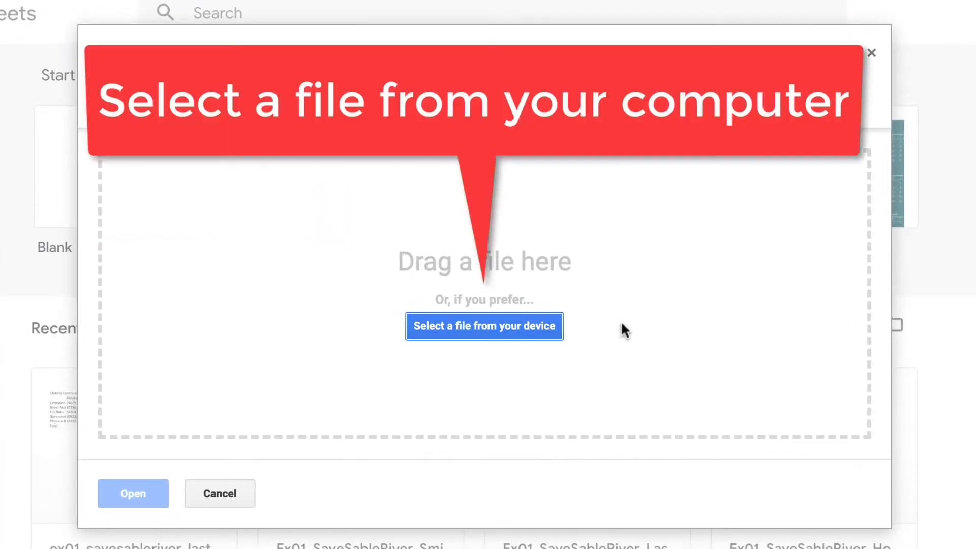
left_click(537, 327)
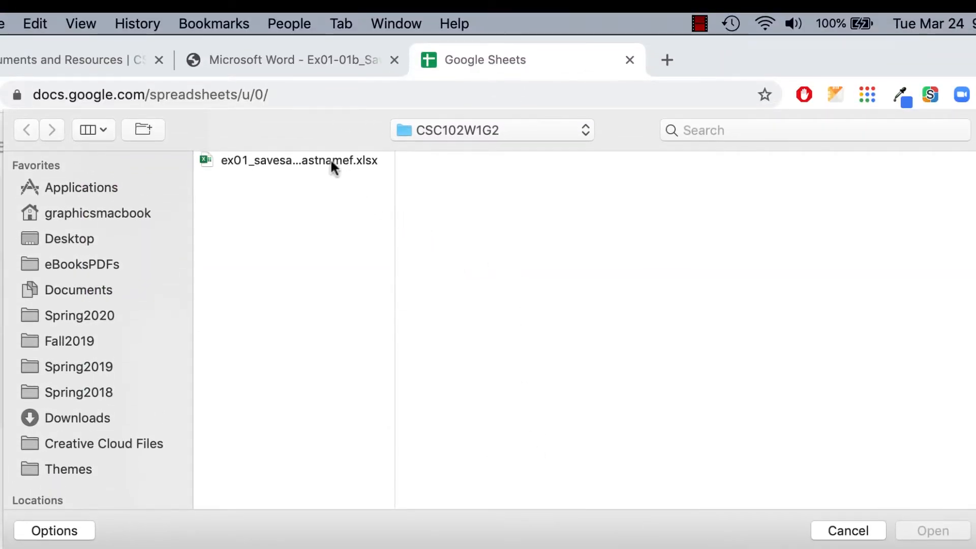
left_click(475, 130)
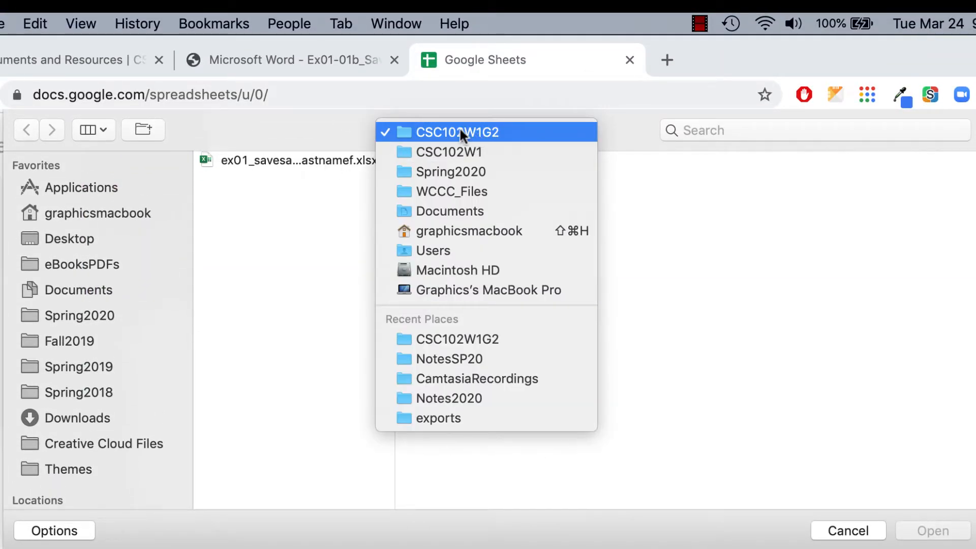
left_click(257, 209)
left_click(305, 159)
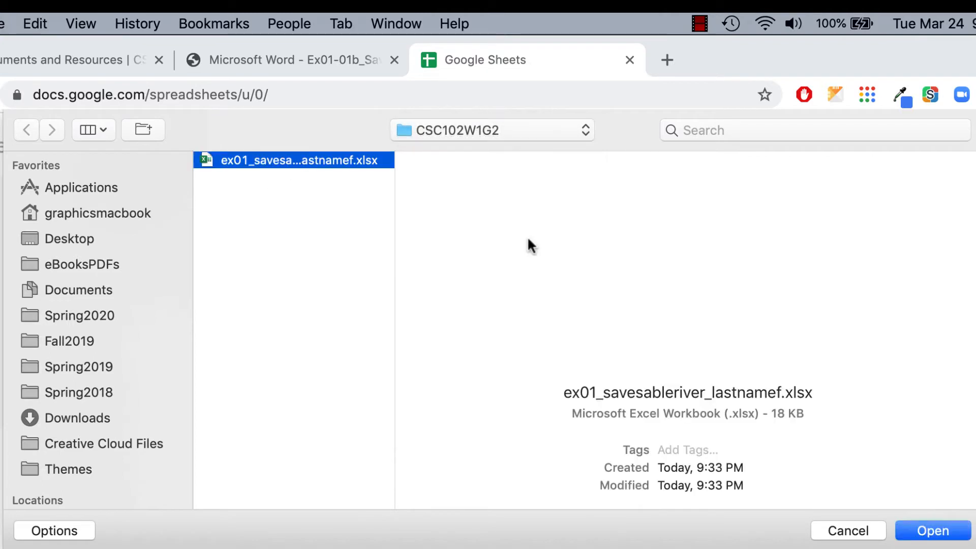
left_click(939, 531)
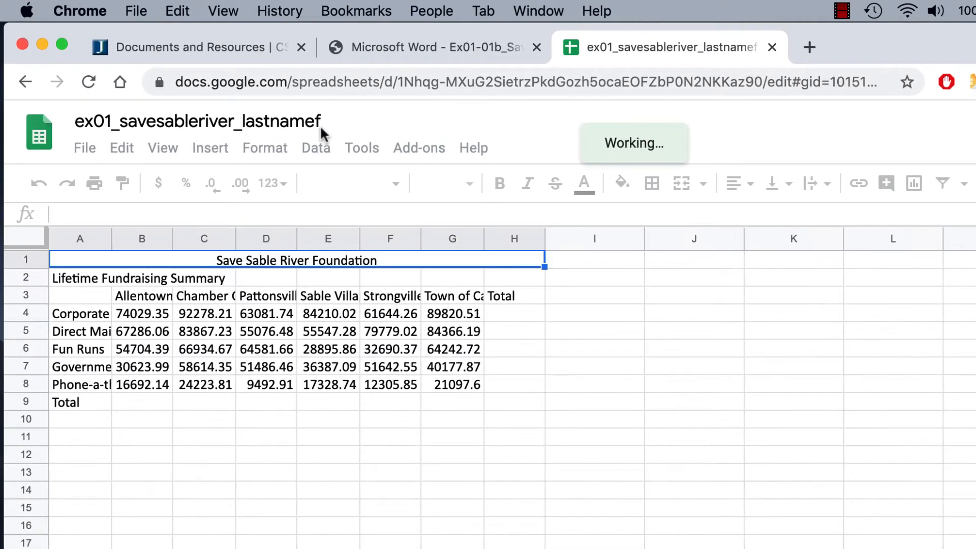
Step: Rename the spreadsheet, replacing lastnamef with the student's last name and first initial followed by -g2w1
left_click(299, 121)
left_click_drag(242, 122, 328, 123)
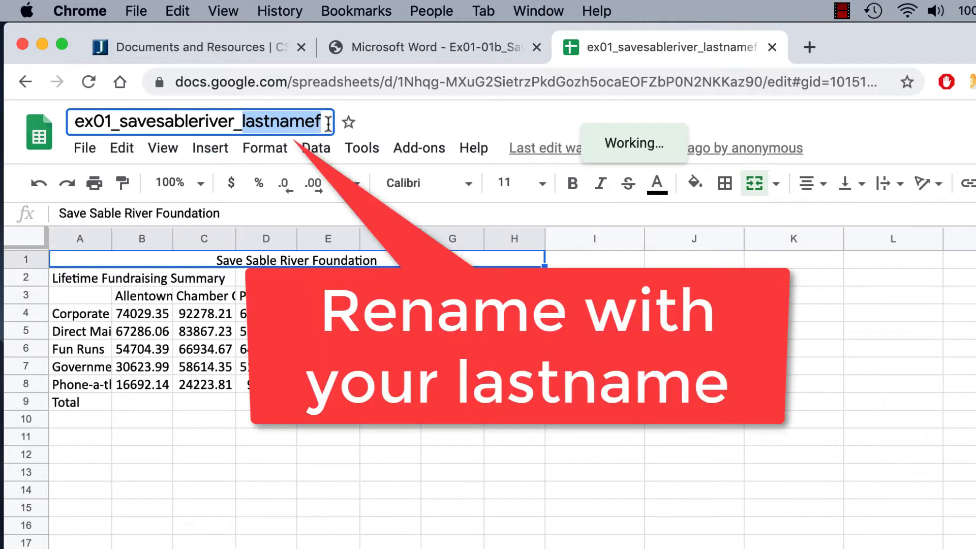
type("Smit")
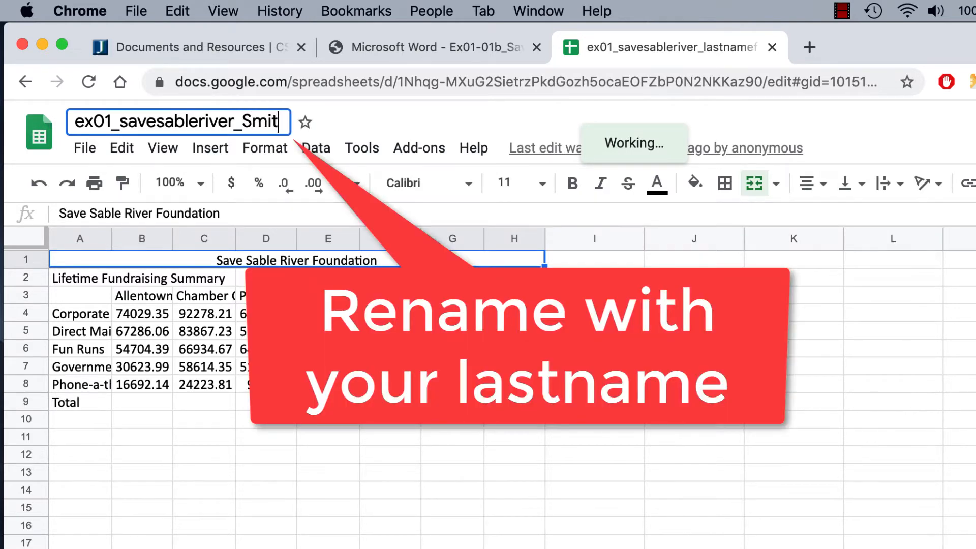
type("hS")
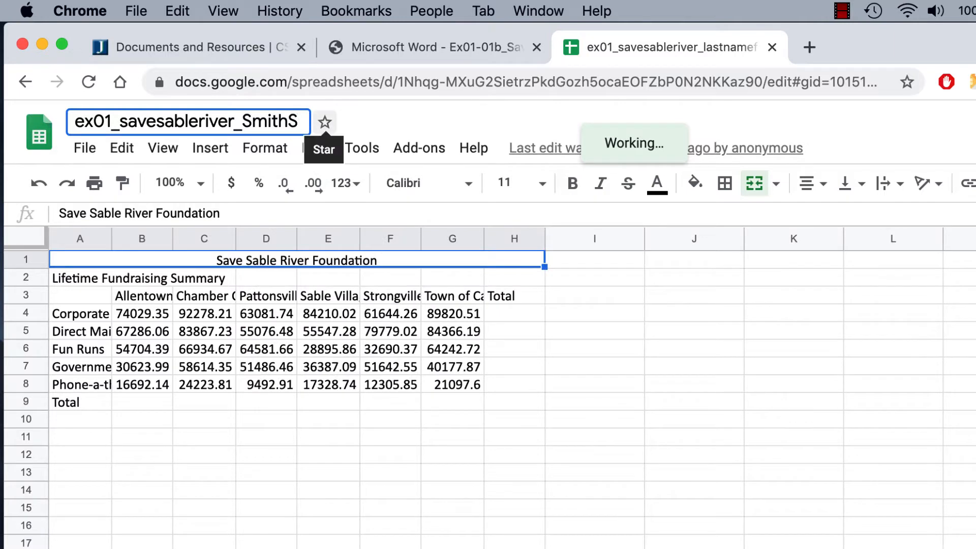
type("-g2w1")
key("Return")
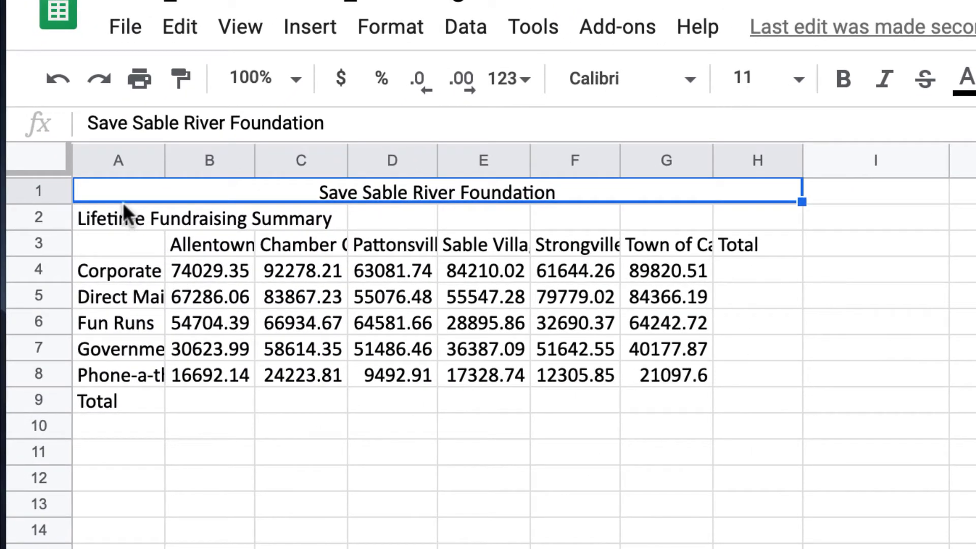
Step: Set the spreadsheet's zoom level to 125%
left_click(120, 206)
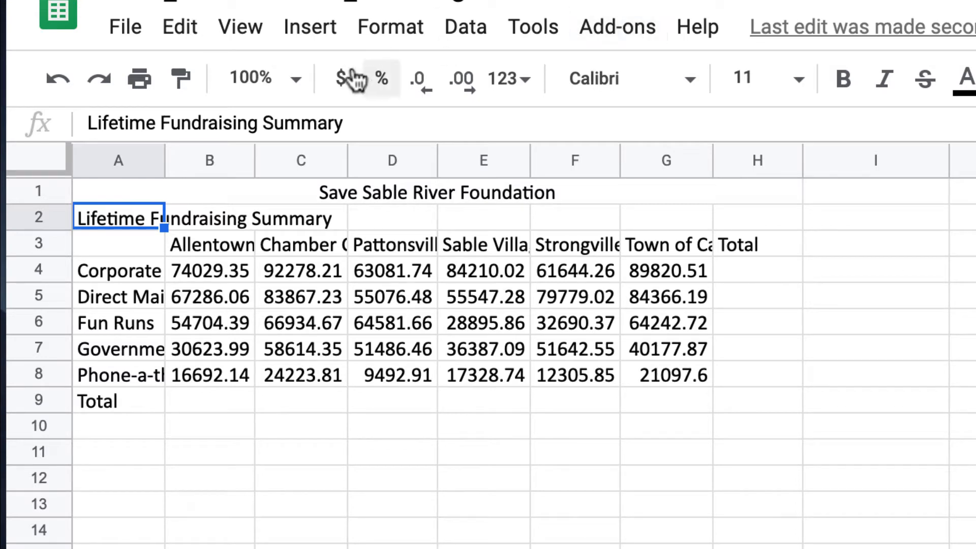
left_click(297, 80)
left_click(263, 317)
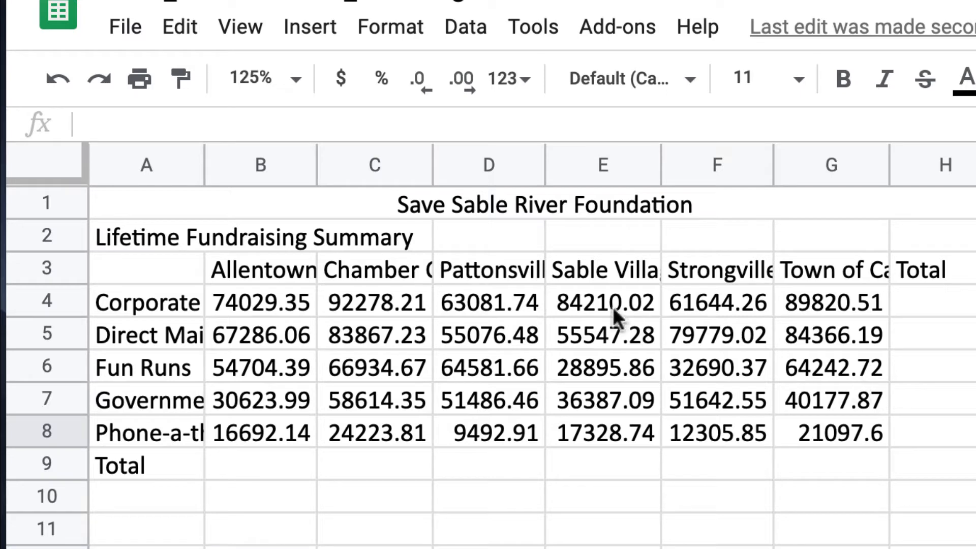
Step: Inspect the contents of cells A2, B2, C2, A8 and B8 to see which cells hold the overflowing or cut-off text
left_click(135, 229)
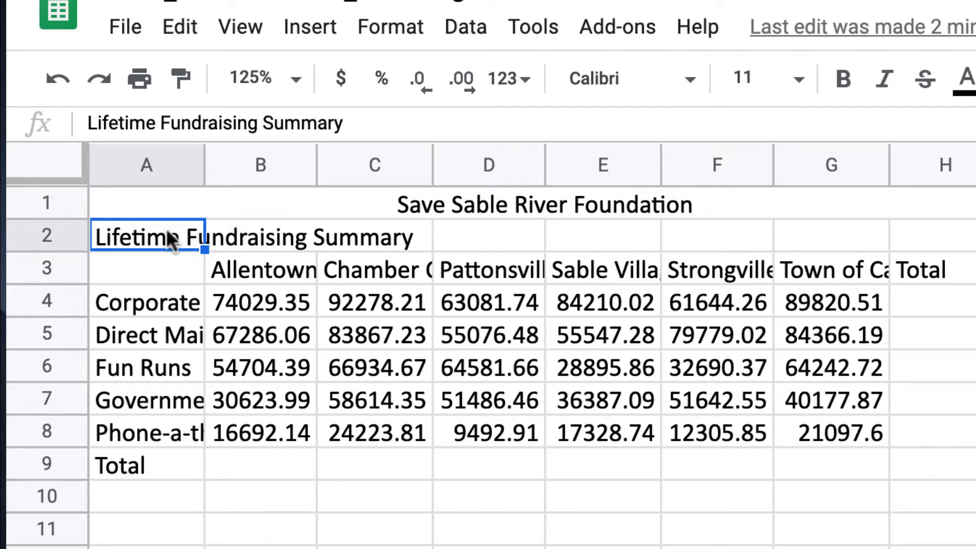
left_click(154, 432)
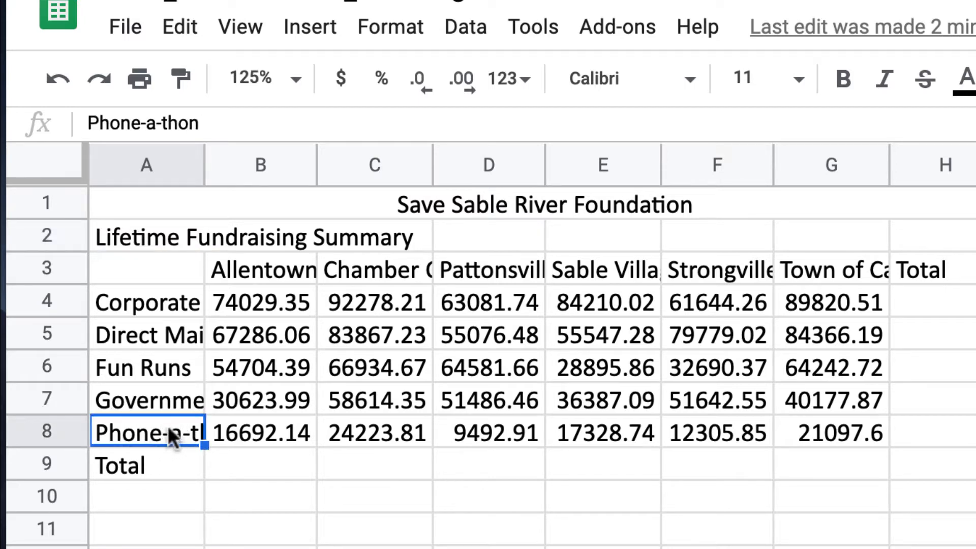
left_click(253, 424)
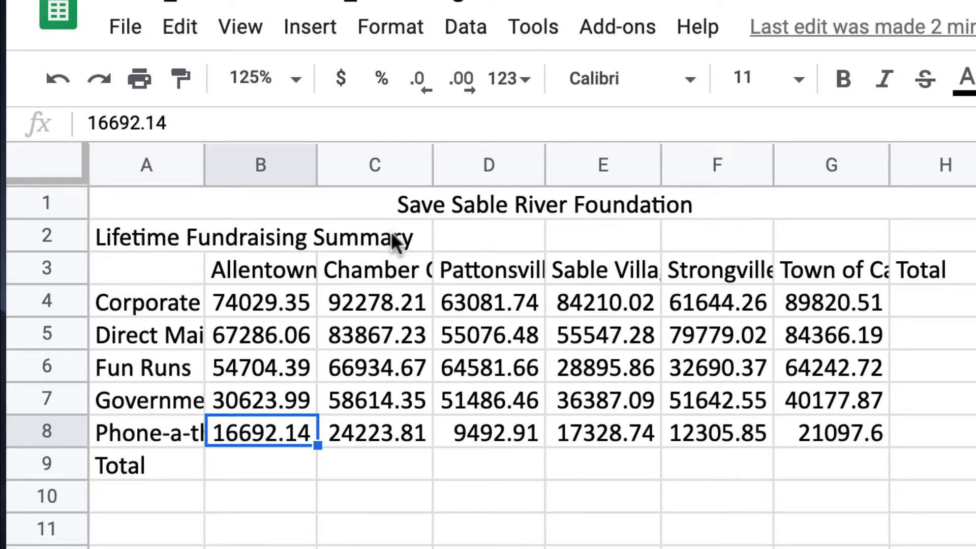
left_click(155, 235)
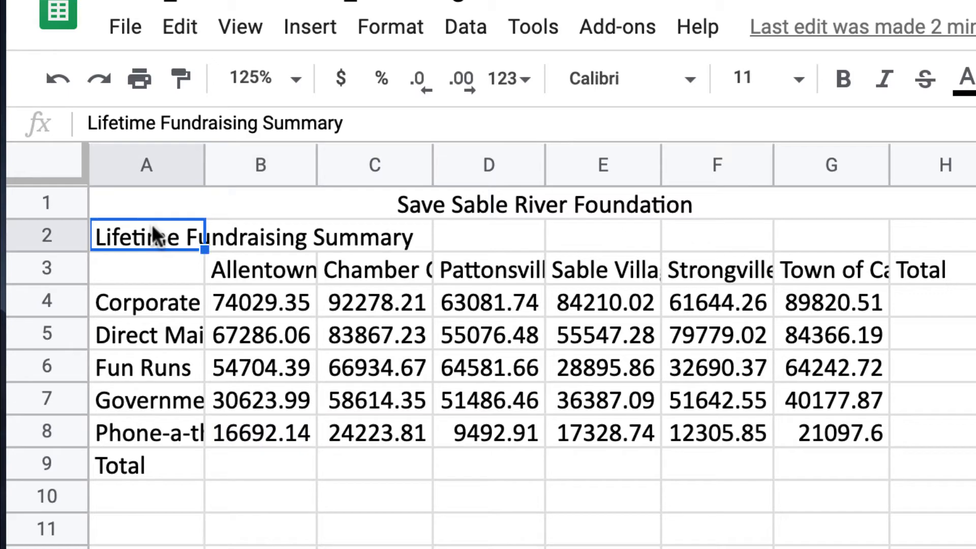
left_click(258, 231)
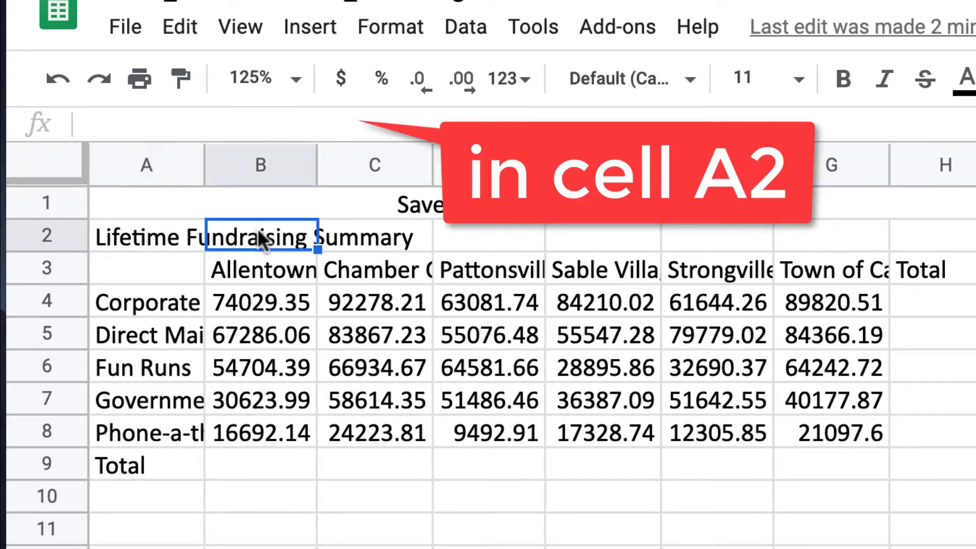
left_click(345, 235)
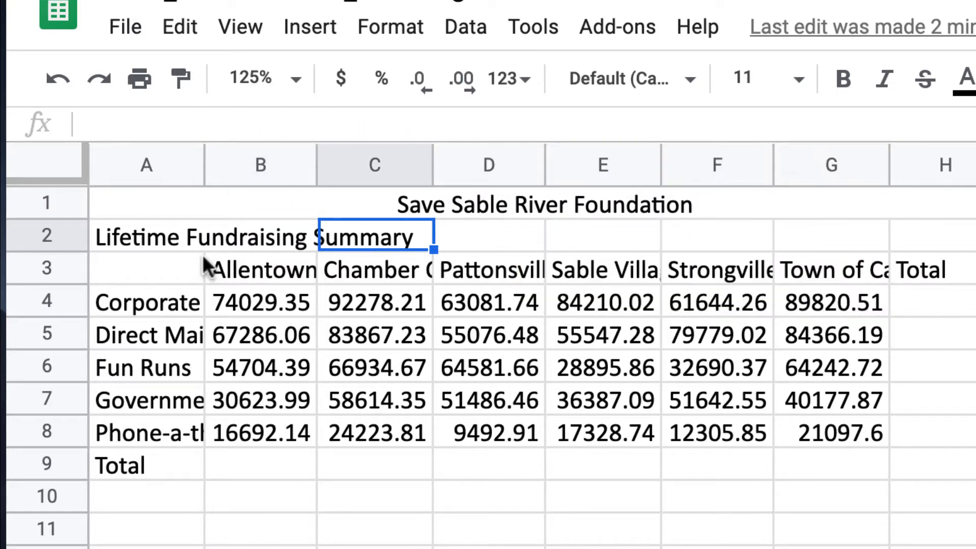
left_click(157, 233)
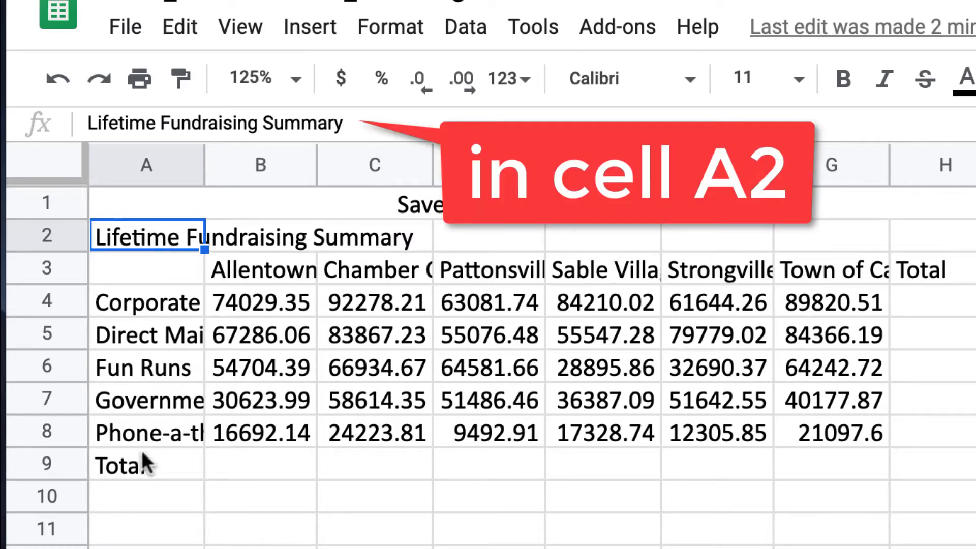
left_click(151, 434)
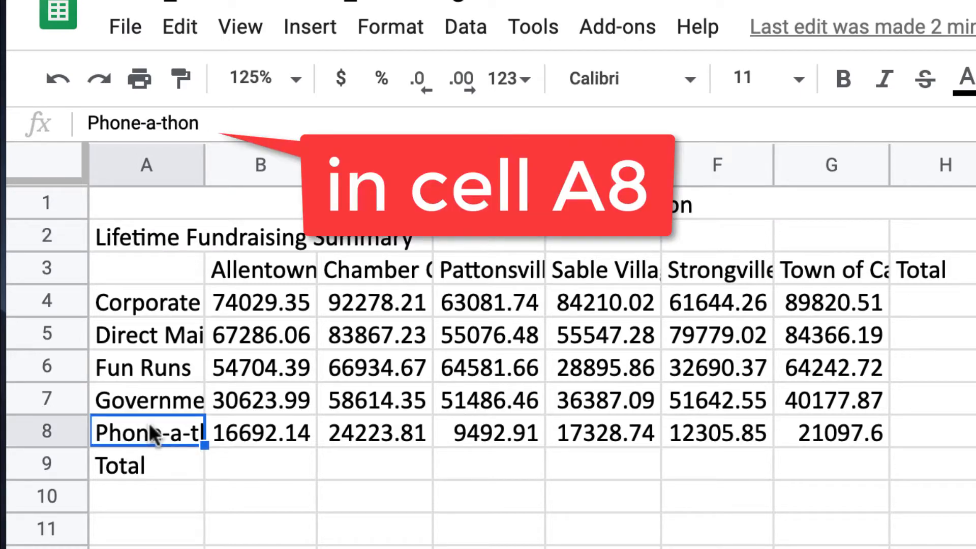
left_click(277, 431)
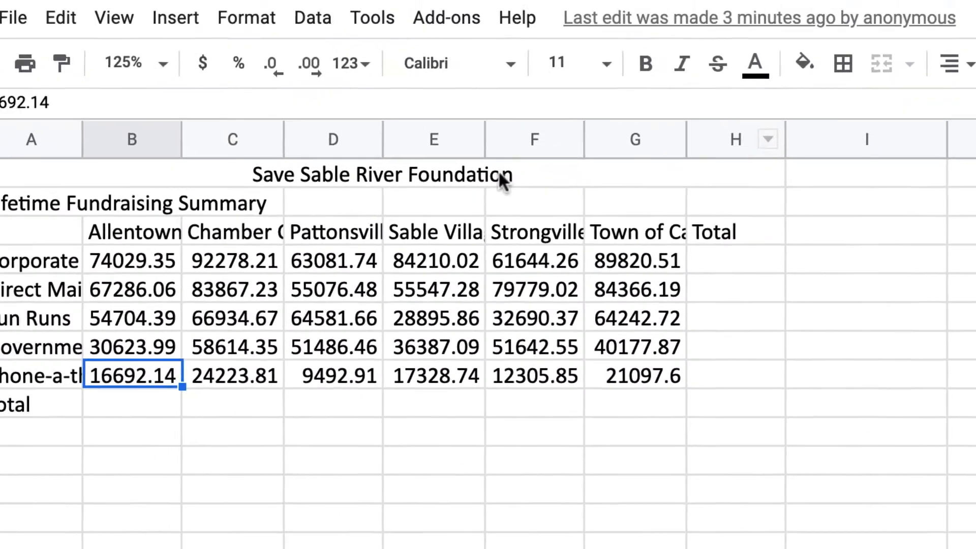
Step: Unmerge the Save Sable River Foundation title cell in row 1 and check where its text sits
left_click(237, 3)
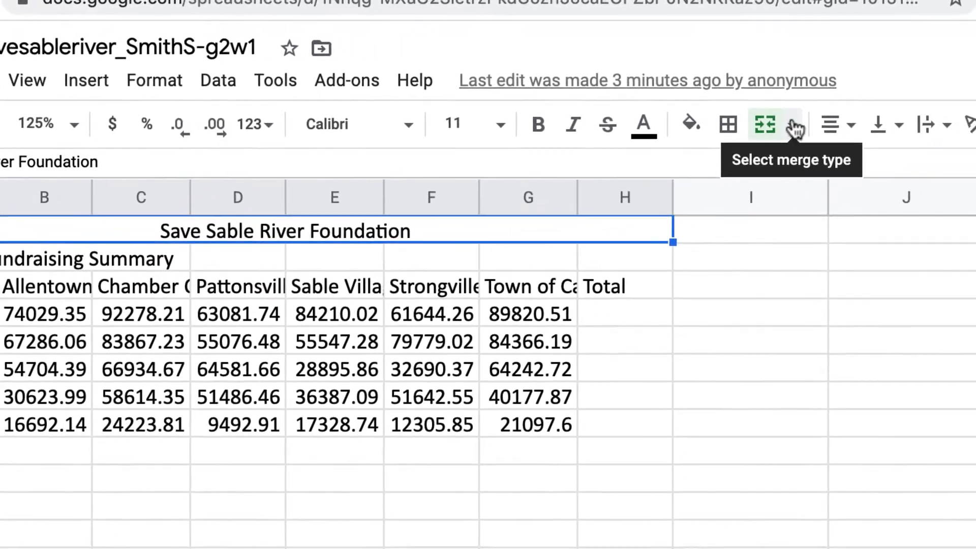
left_click(946, 119)
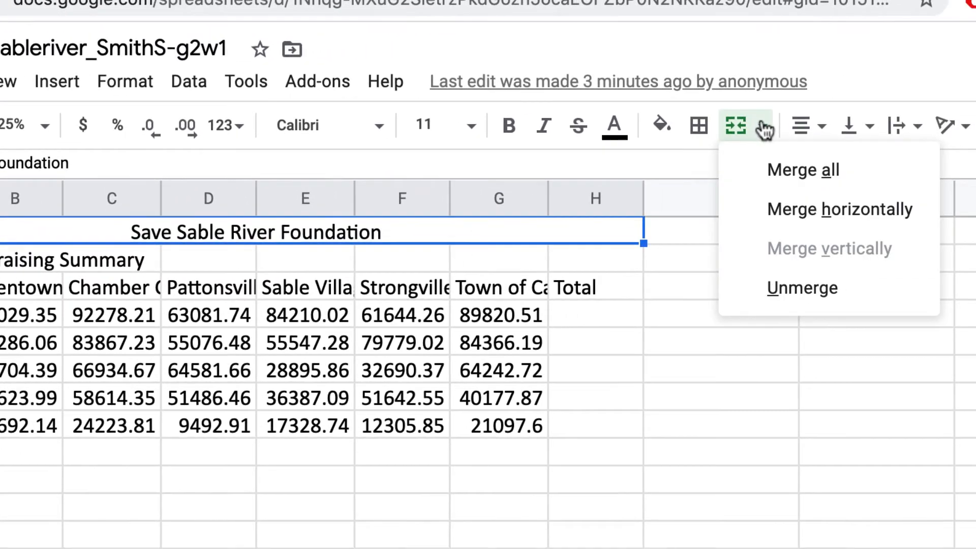
left_click(788, 293)
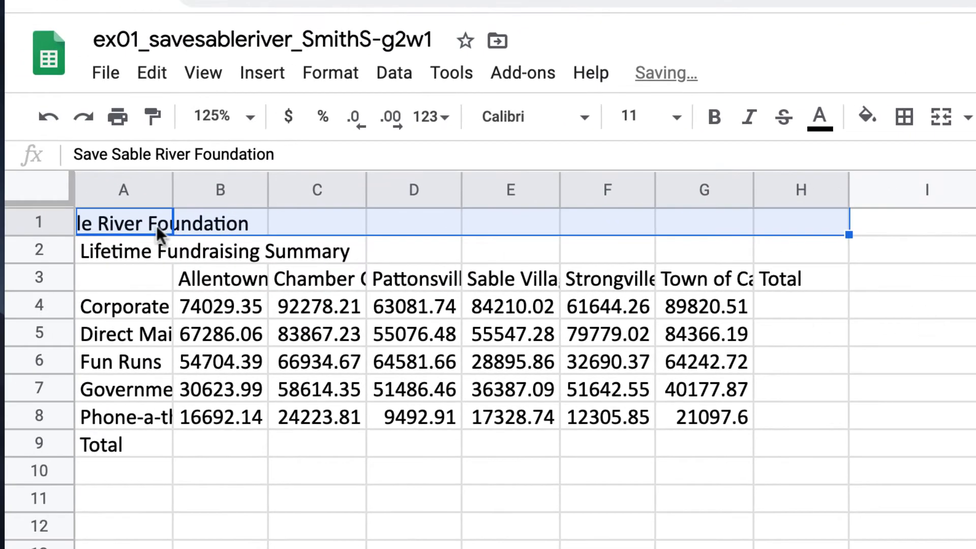
left_click(143, 222)
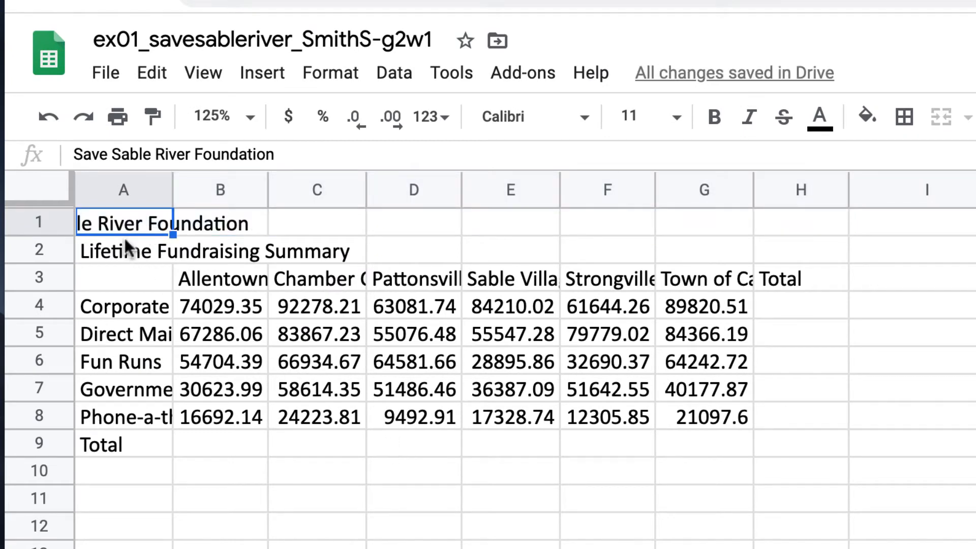
Step: Merge cells A1:H1 and centre the Save Sable River Foundation title across them
left_click_drag(165, 227, 797, 227)
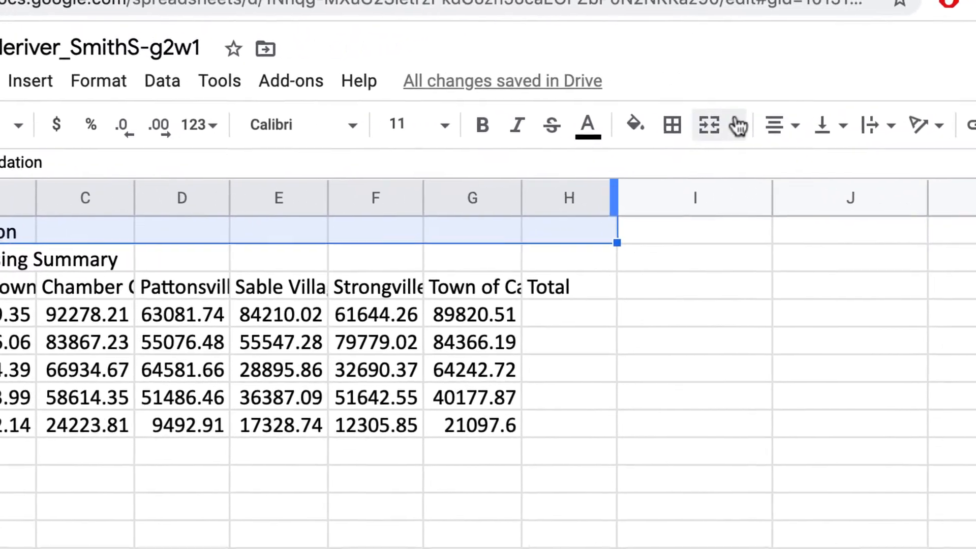
left_click(967, 117)
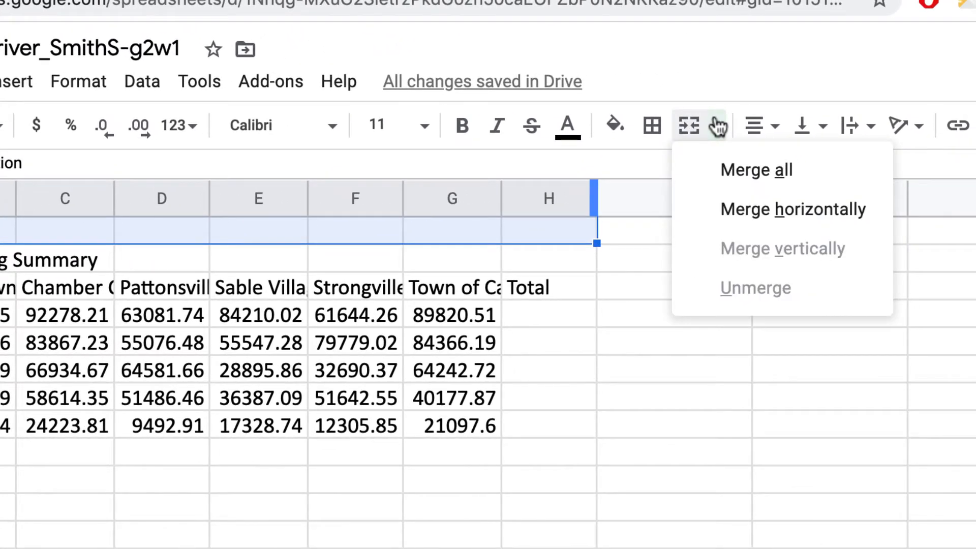
left_click(746, 172)
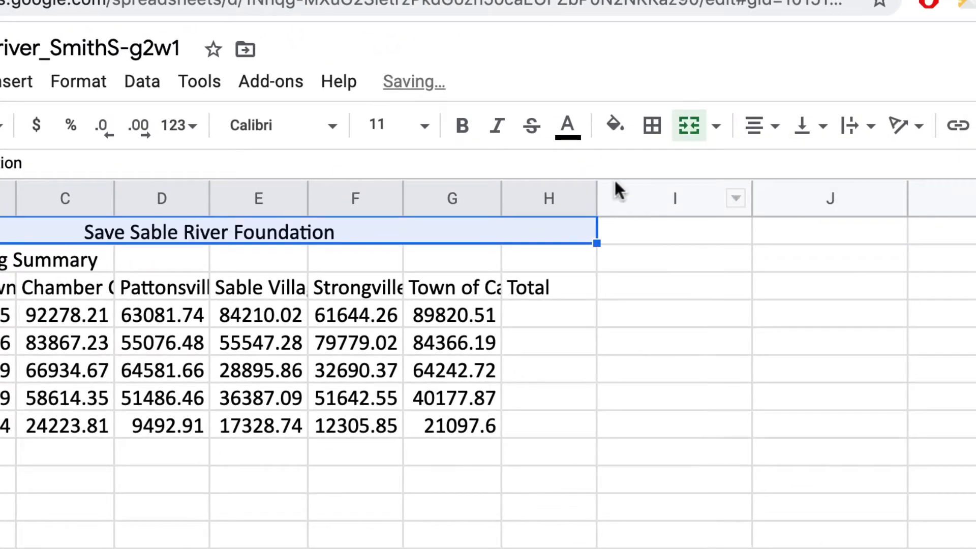
left_click(776, 133)
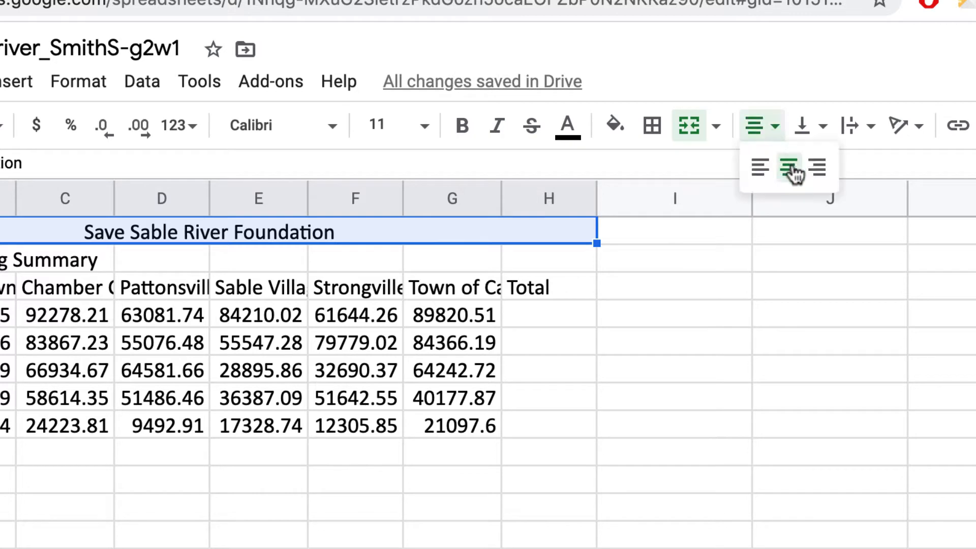
left_click(761, 168)
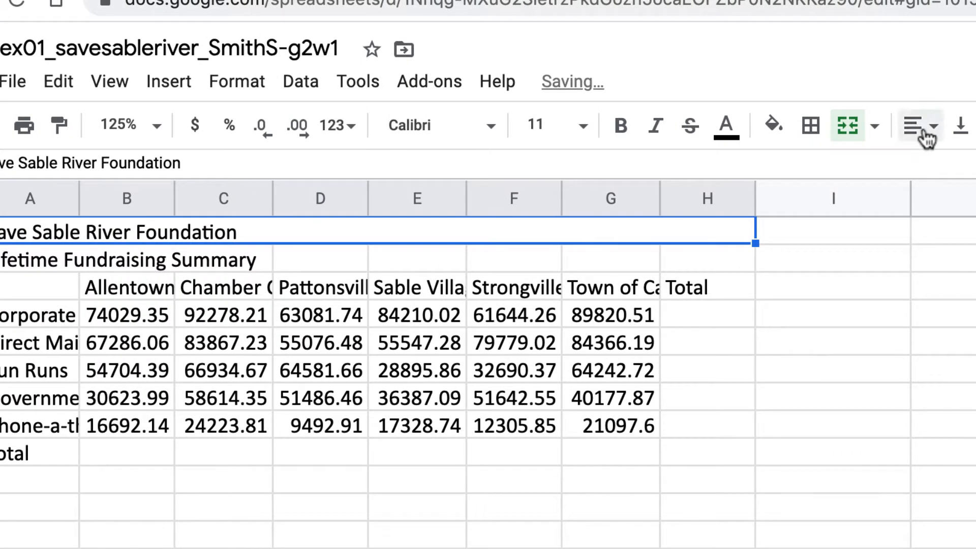
left_click(925, 142)
left_click(954, 166)
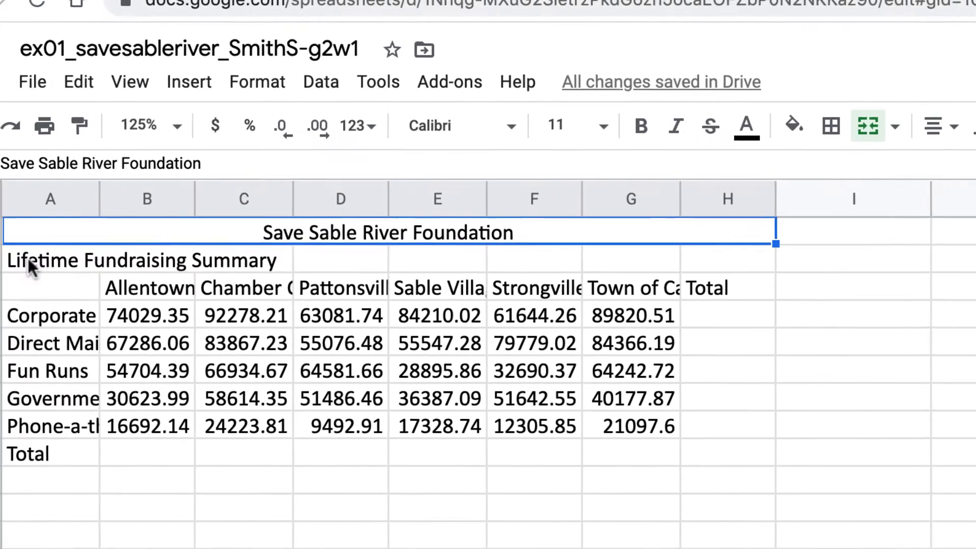
Step: Merge cells A2:H2 and centre the Lifetime Fundraising Summary subtitle across them
left_click(14, 256)
left_click_drag(193, 248, 799, 257)
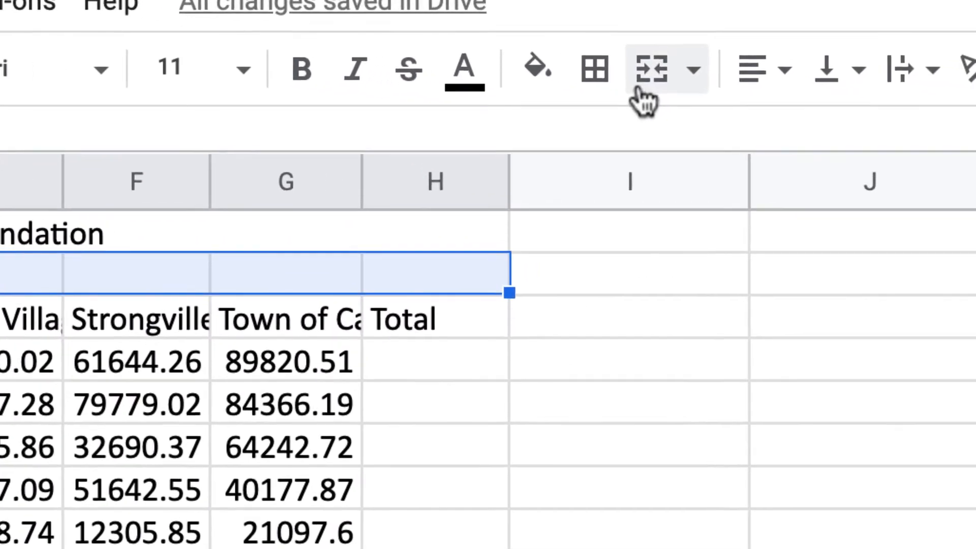
left_click(693, 69)
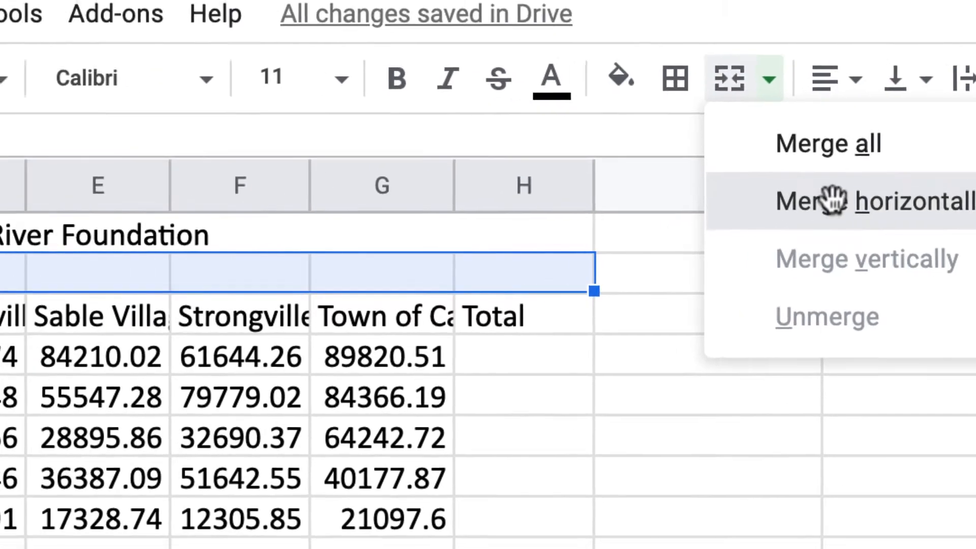
left_click(754, 198)
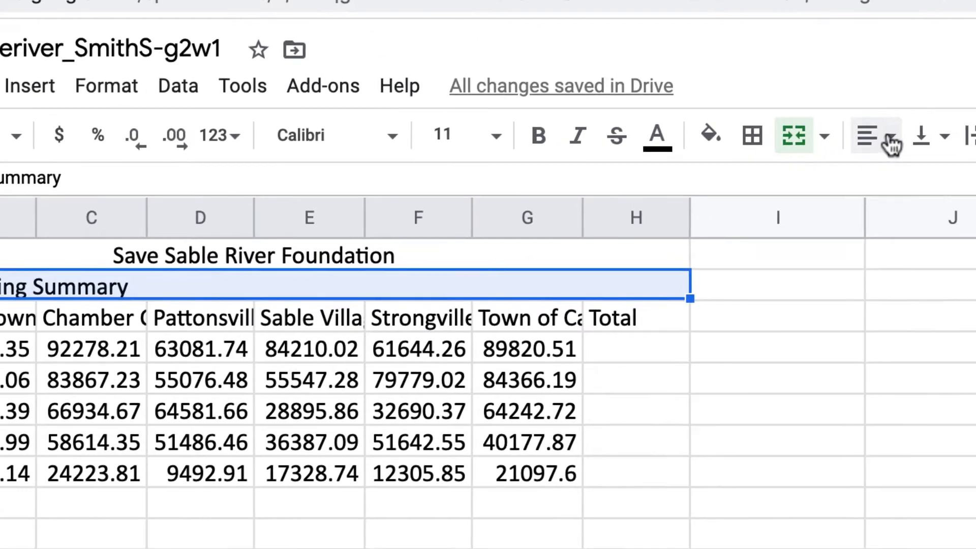
left_click(848, 140)
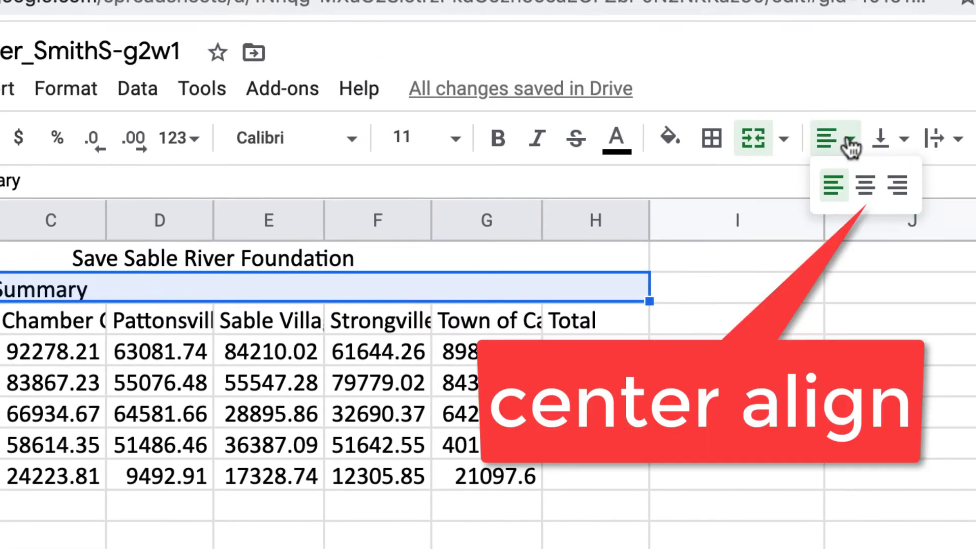
left_click(865, 186)
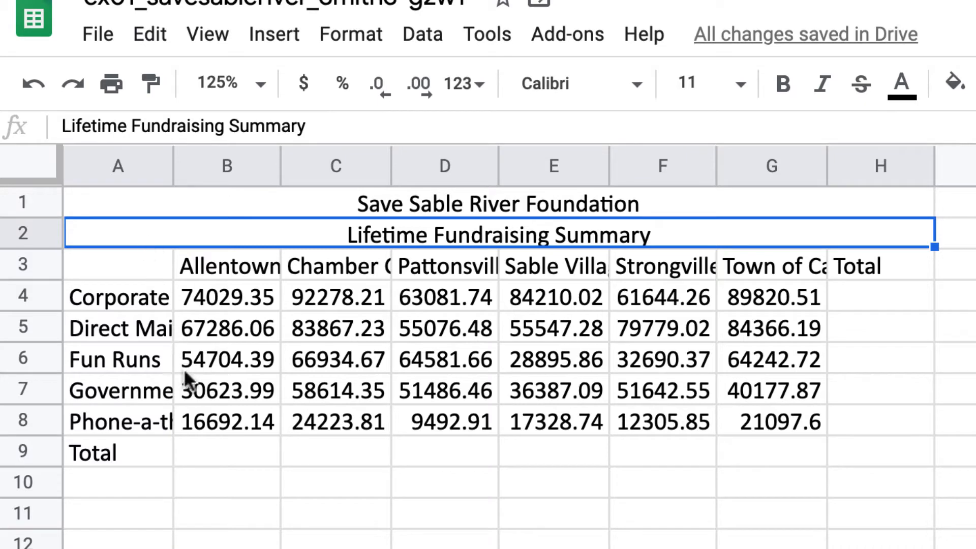
Step: Resize columns A through H to fit their data, and give them all one equal width that suits the labels in column A
mouse_move(171, 164)
left_mouse_down()
mouse_move(196, 164)
mouse_move(188, 165)
left_mouse_up()
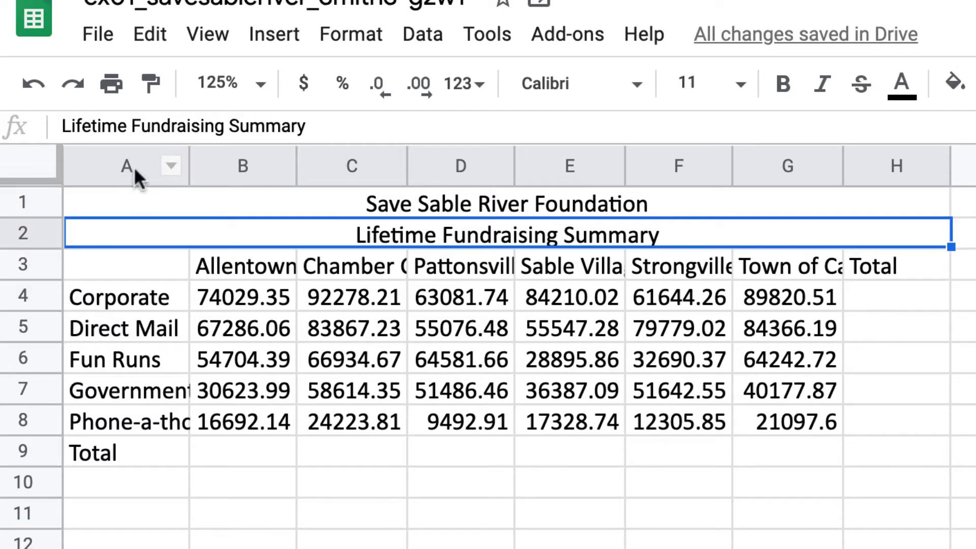
left_click_drag(126, 165, 877, 159)
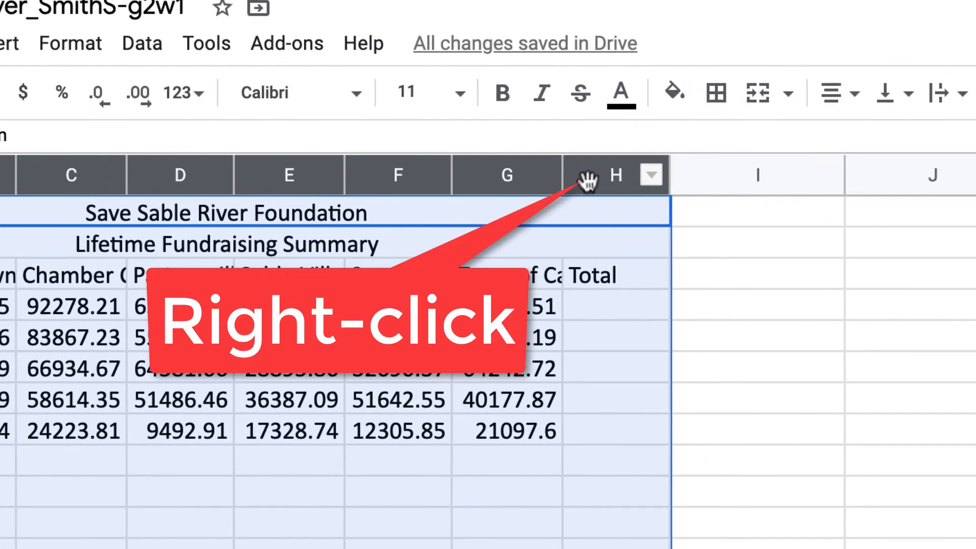
right_click(588, 180)
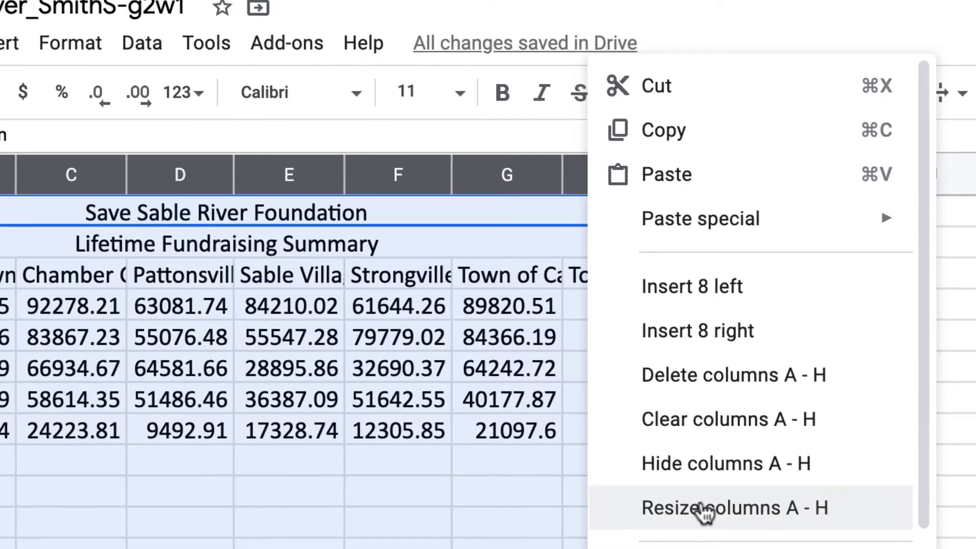
left_click(704, 511)
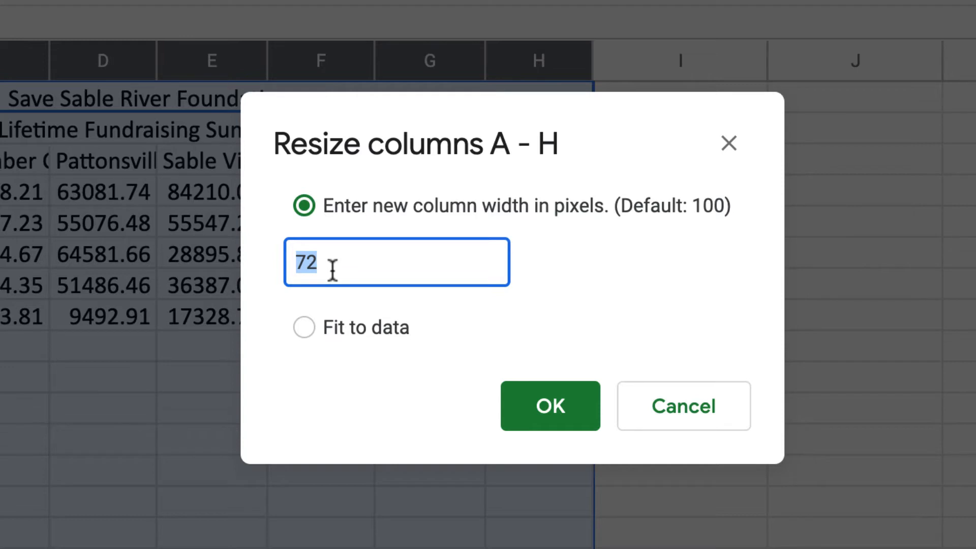
left_click(304, 327)
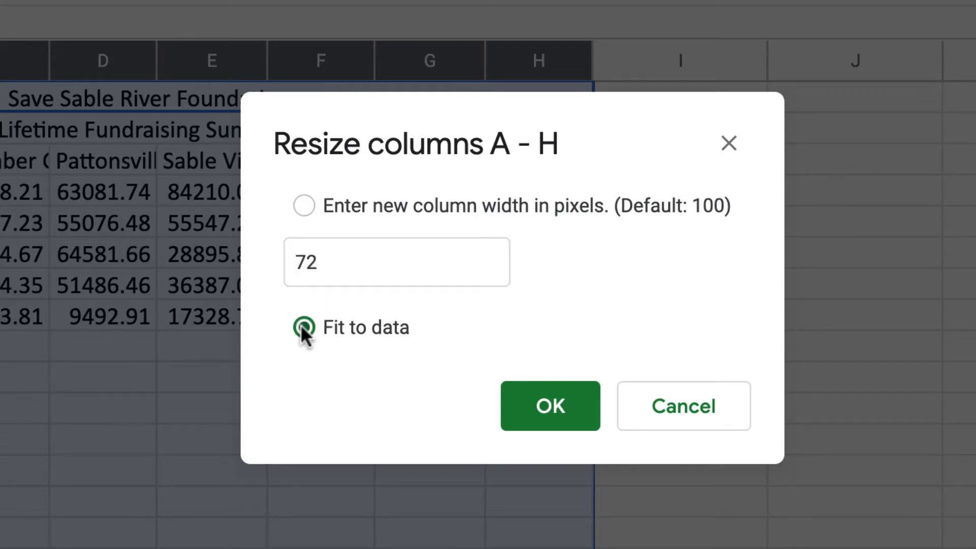
left_click(541, 408)
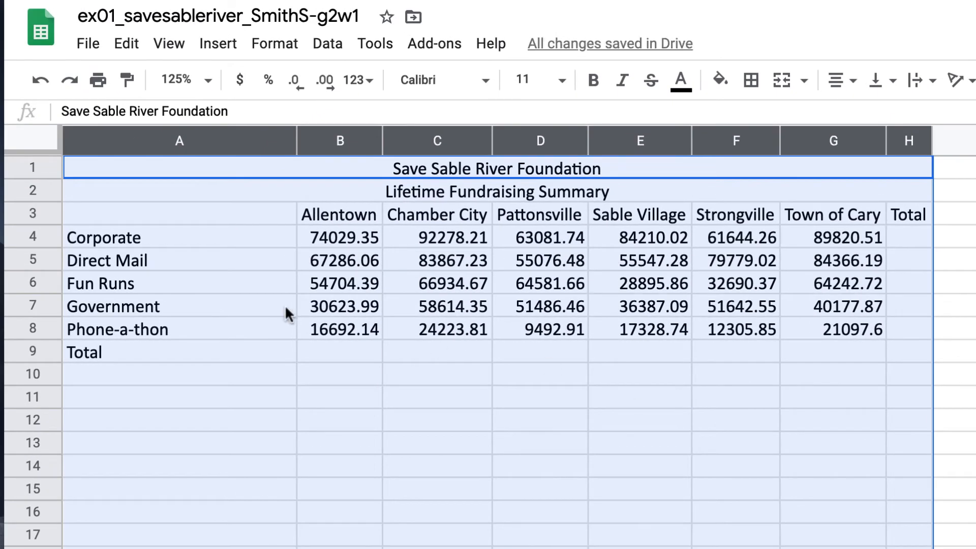
left_click_drag(296, 139, 201, 136)
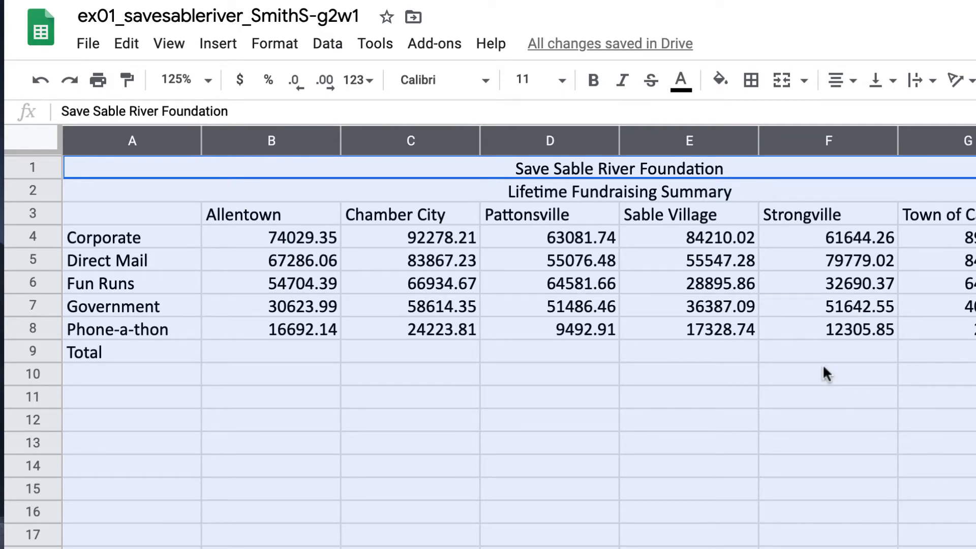
left_click(717, 374)
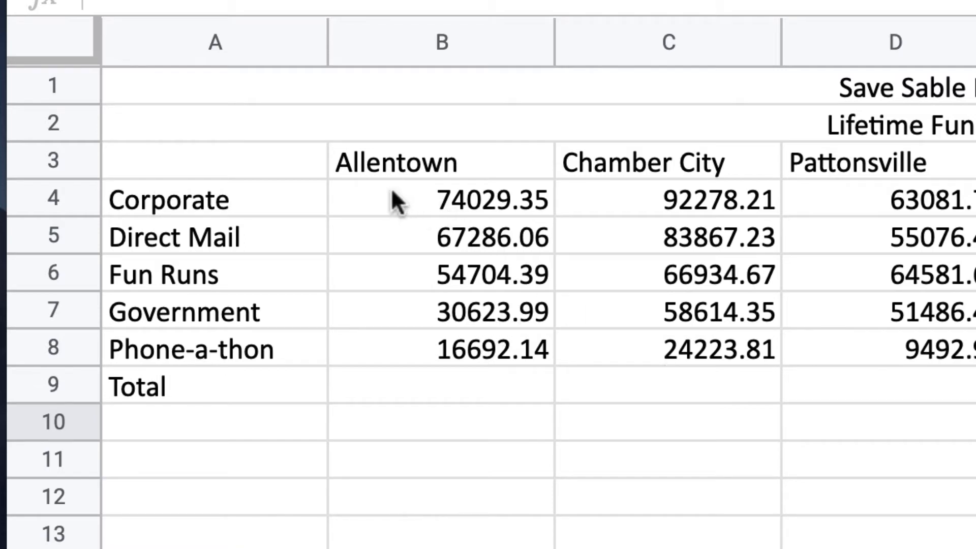
Step: Format cells B4:H9 as currency and switch them to the Accounting number format
left_click_drag(388, 190, 886, 310)
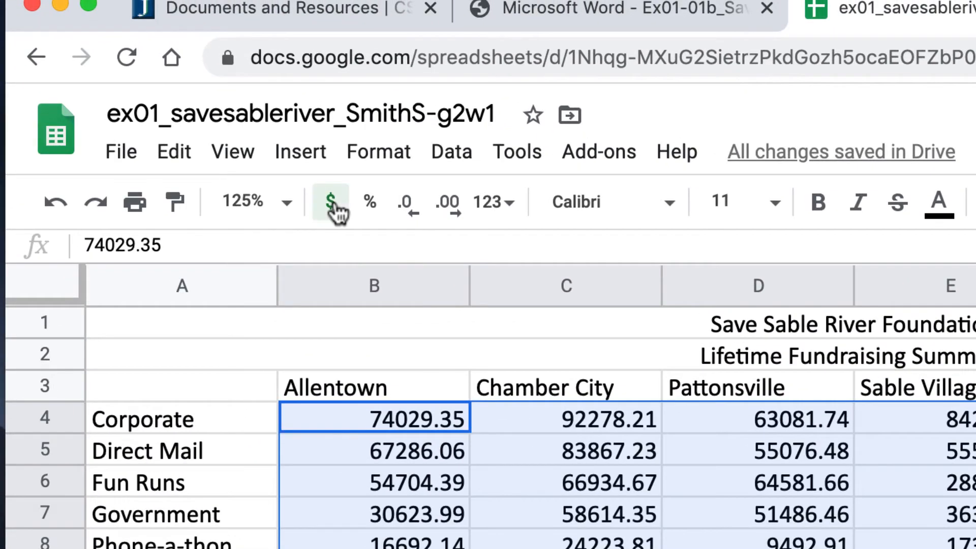
left_click(215, 110)
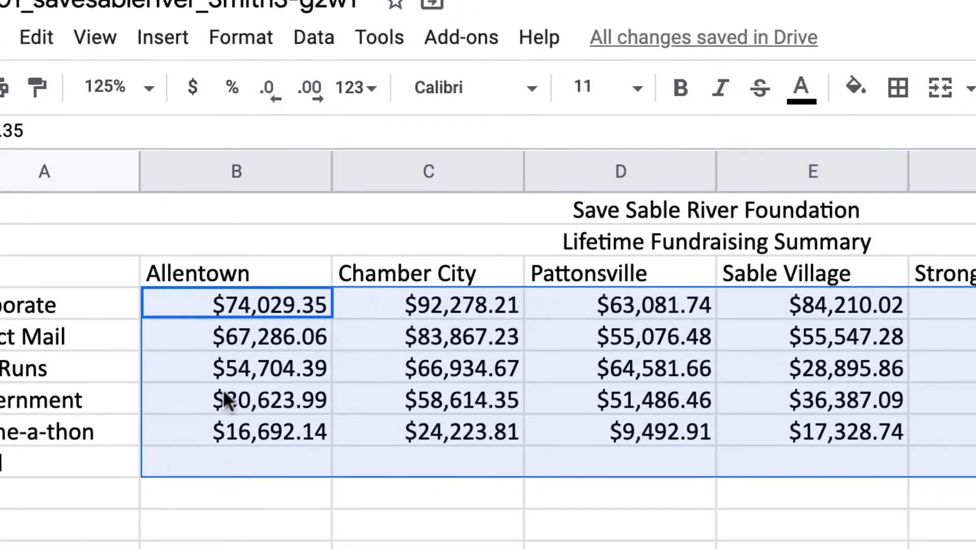
left_click(373, 94)
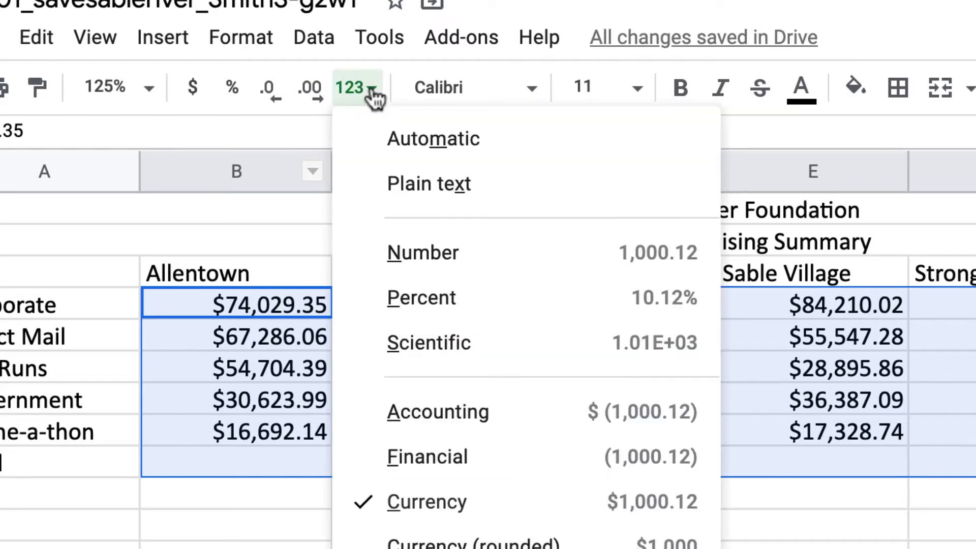
left_click(432, 409)
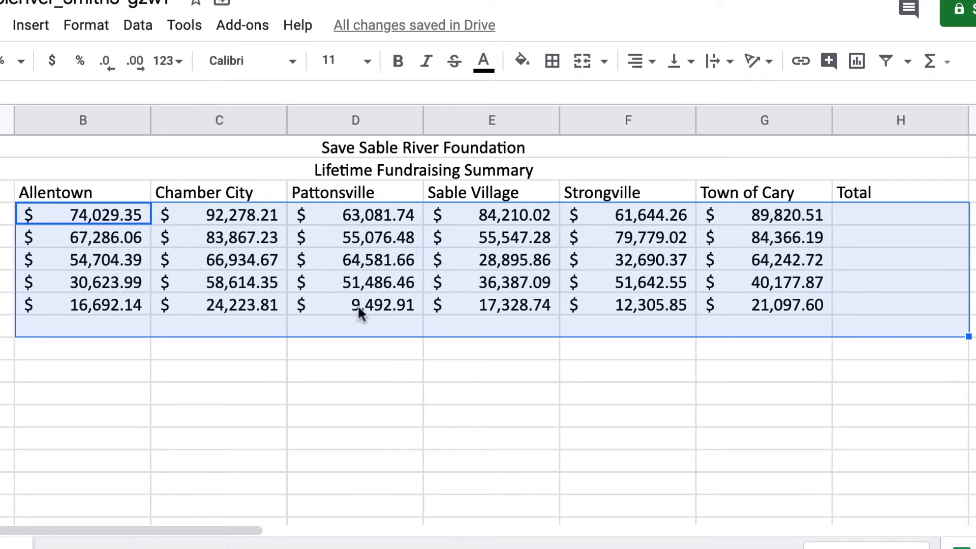
Step: Centre the column headings in B3:H3, from Allentown through Total
left_click_drag(63, 192, 883, 203)
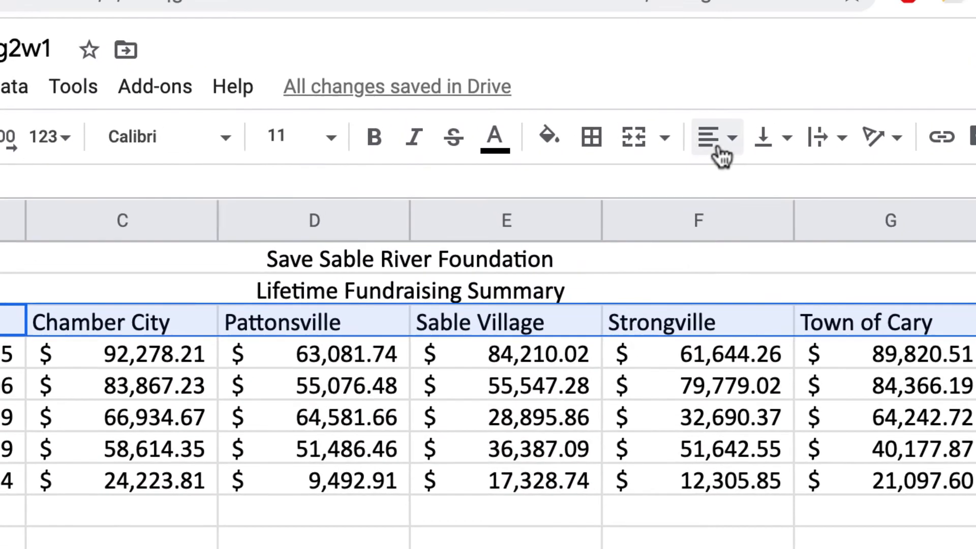
left_click(731, 145)
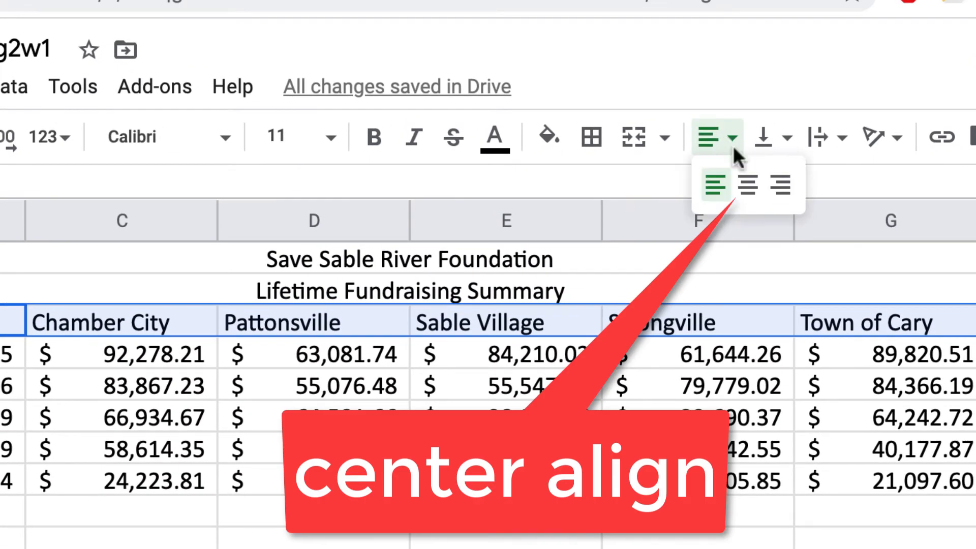
left_click(748, 185)
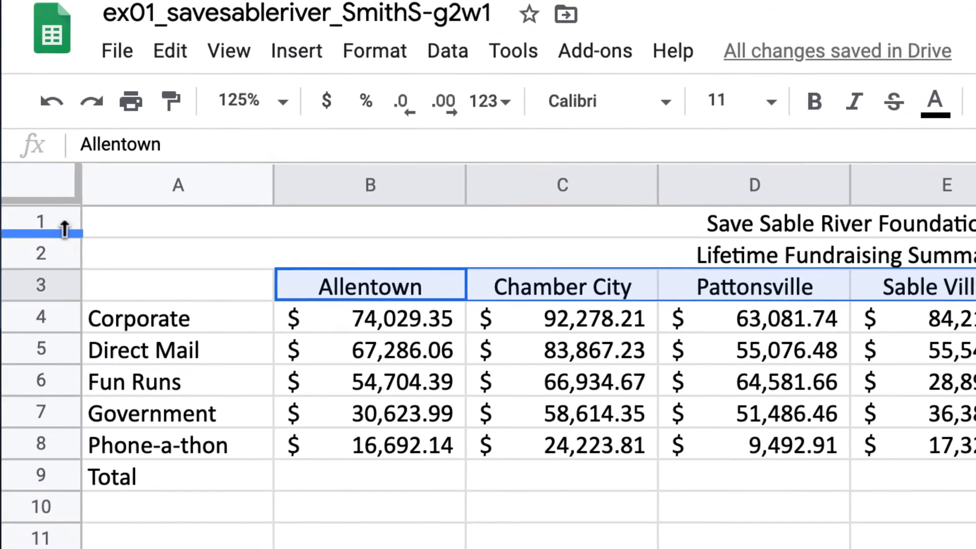
Step: Increase the height of row 1, setting it to exactly 30 pixels
left_click_drag(66, 232, 68, 253)
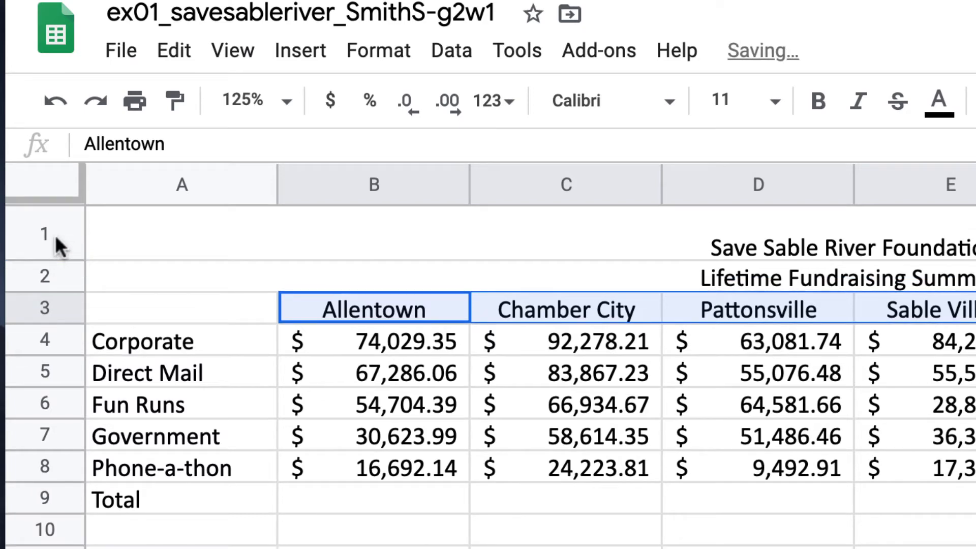
right_click(57, 246)
mouse_move(60, 248)
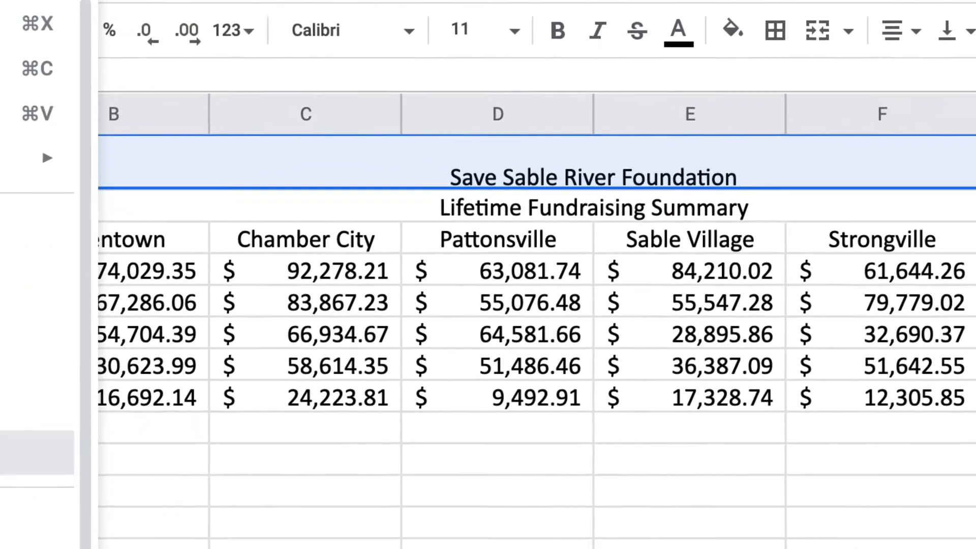
left_click(37, 452)
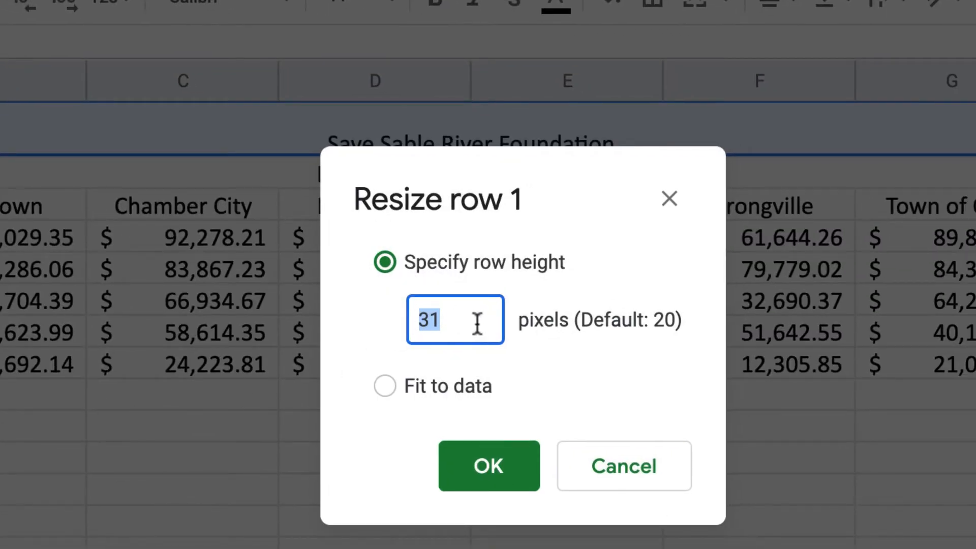
type("30")
left_click(491, 480)
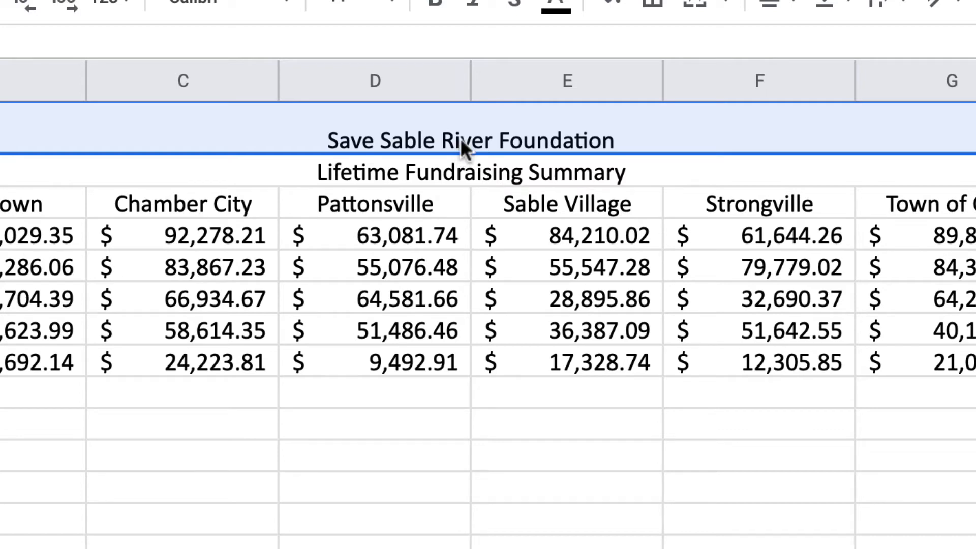
Step: Set the Save Sable River Foundation title's font to Roboto Slab and its font size to 16
left_click(286, 7)
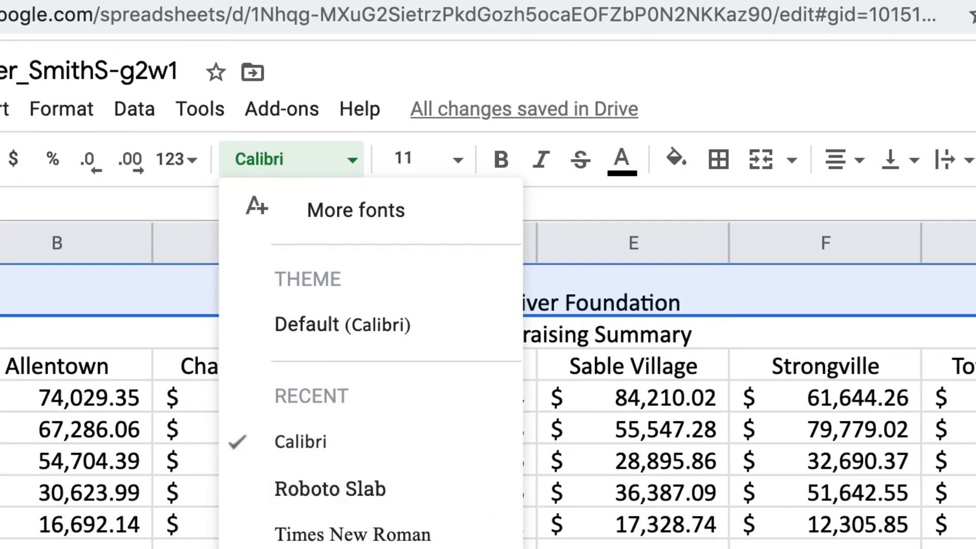
left_click(363, 487)
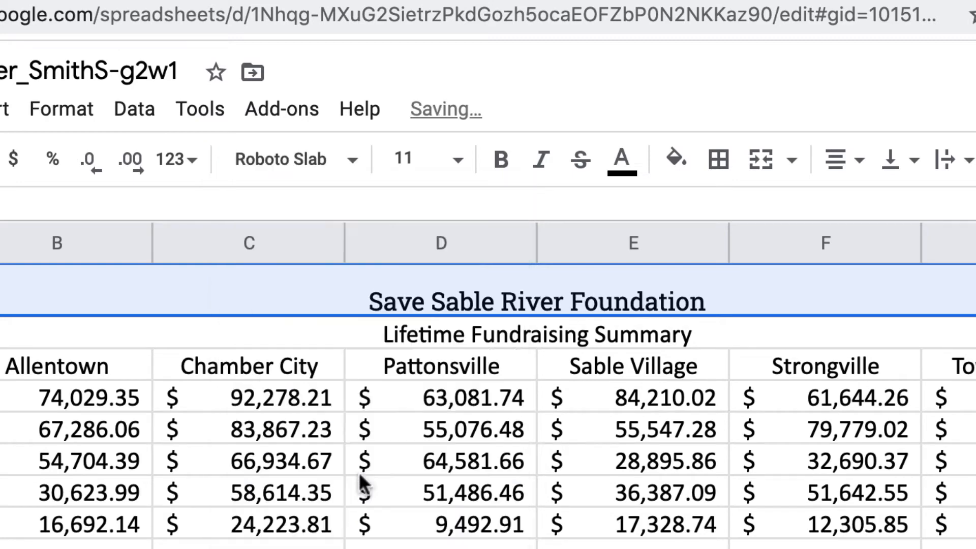
left_click(462, 160)
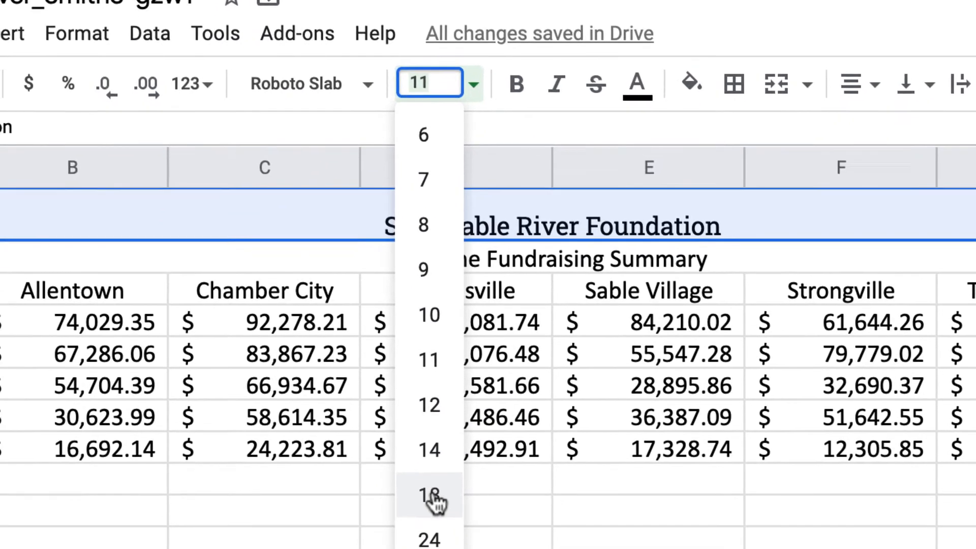
left_click(416, 548)
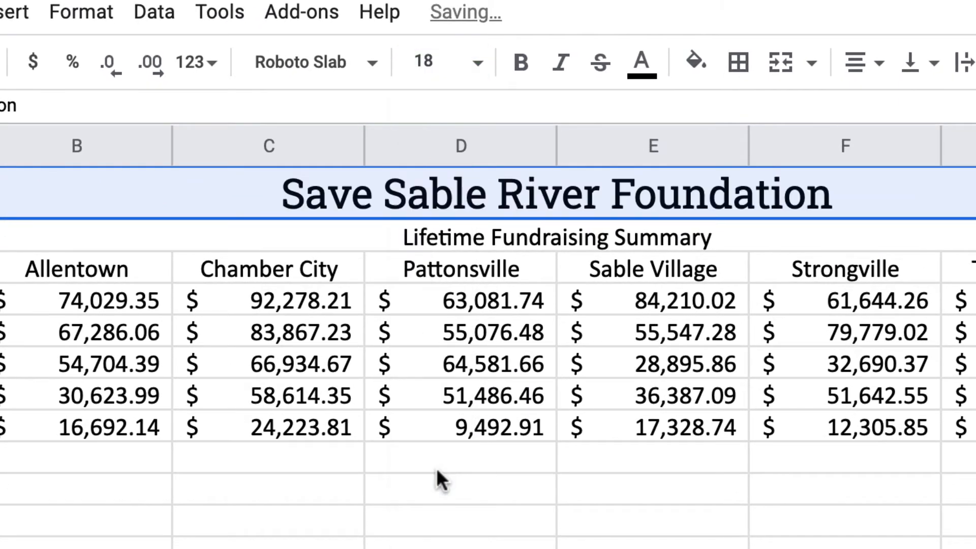
left_click(402, 61)
type("16")
key("Return")
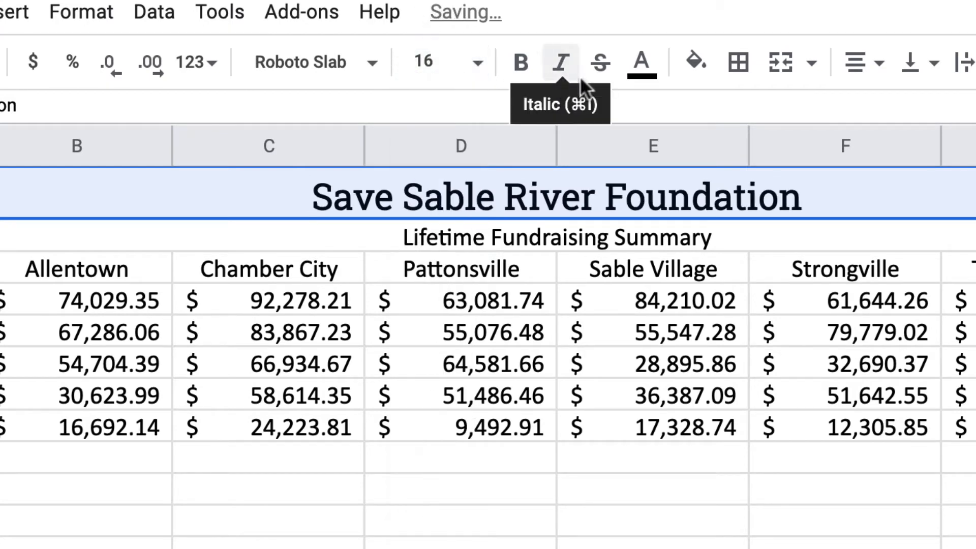
Step: Make the Save Sable River Foundation title dark blue and bold, and align it vertically to the middle of its row
left_click(650, 64)
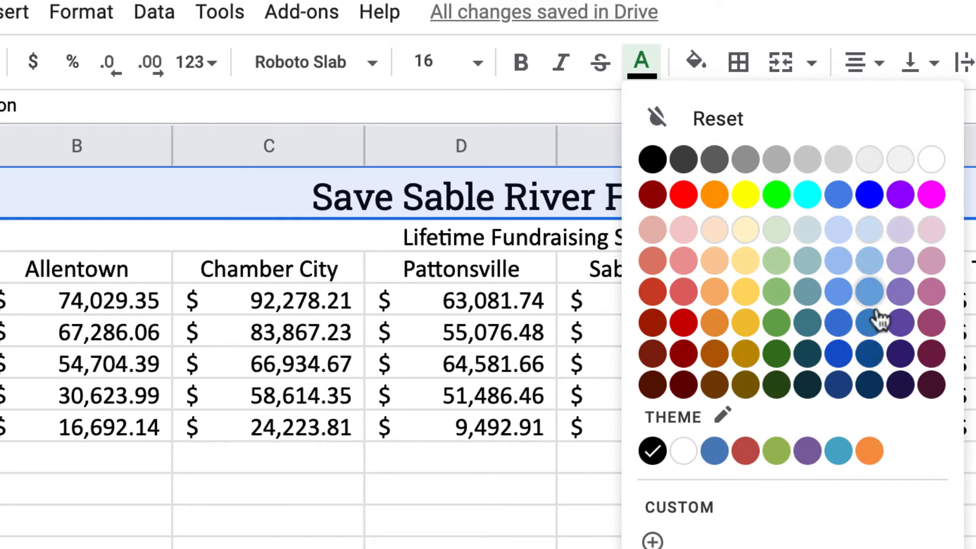
left_click(870, 354)
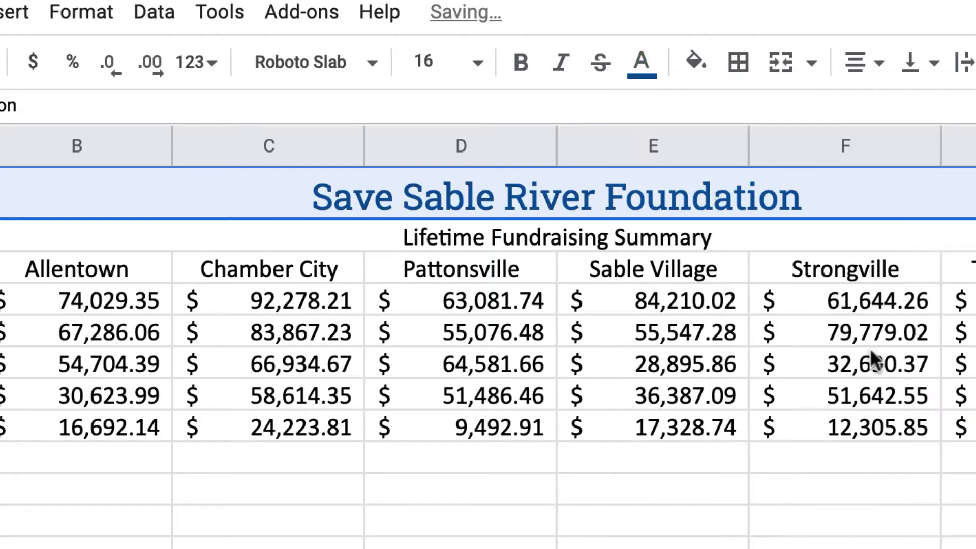
left_click(522, 66)
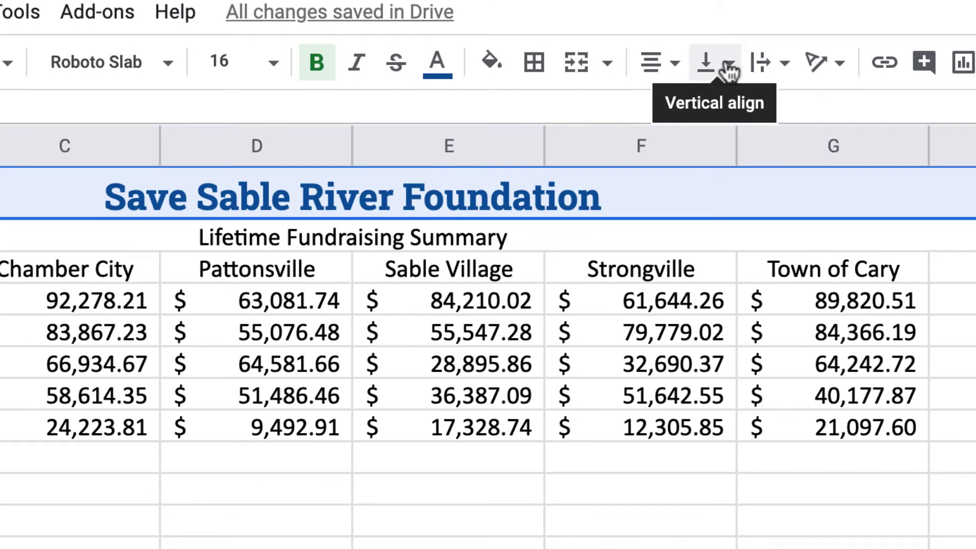
left_click(727, 70)
left_click(746, 110)
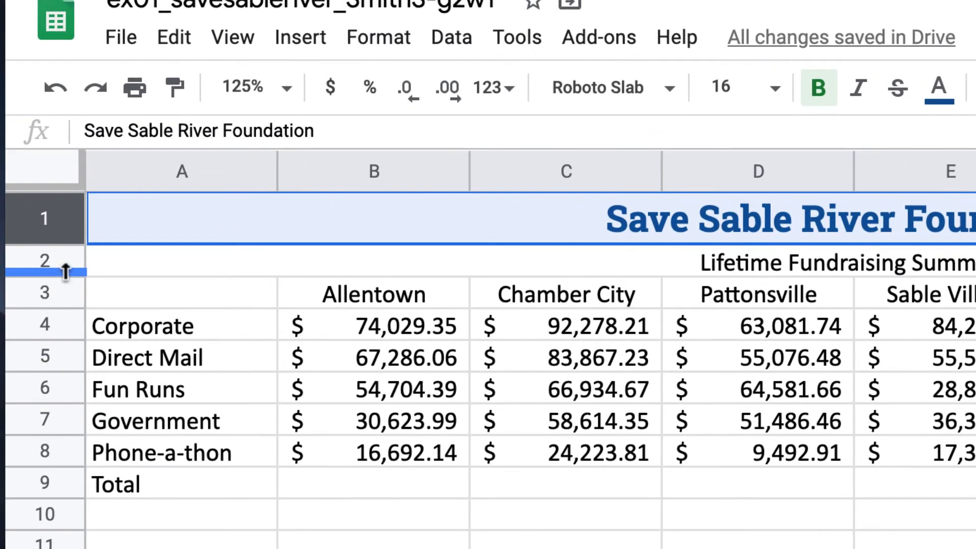
Step: Make row 2 taller and format its Lifetime Fundraising Summary subtitle as bold, size 14 and vertically middle-aligned
left_click_drag(65, 275, 65, 288)
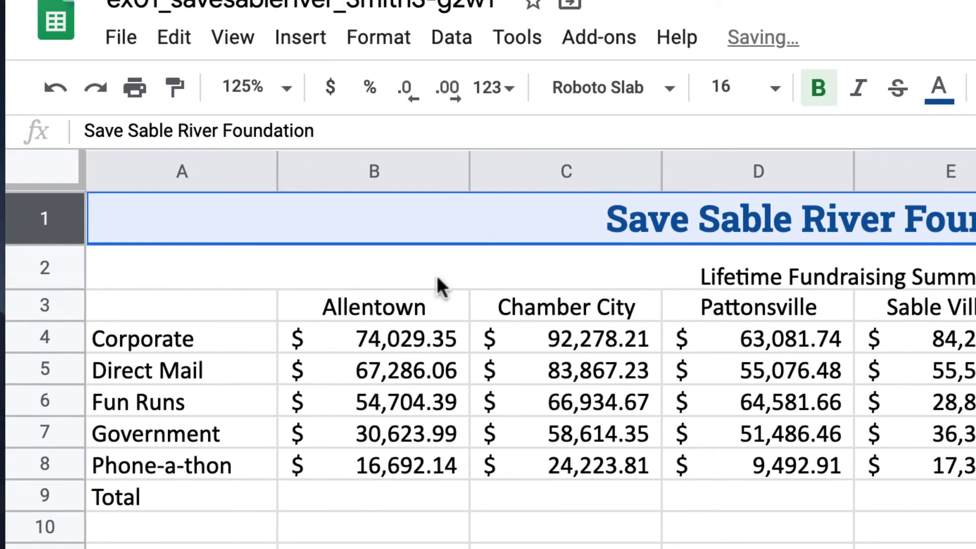
left_click(737, 277)
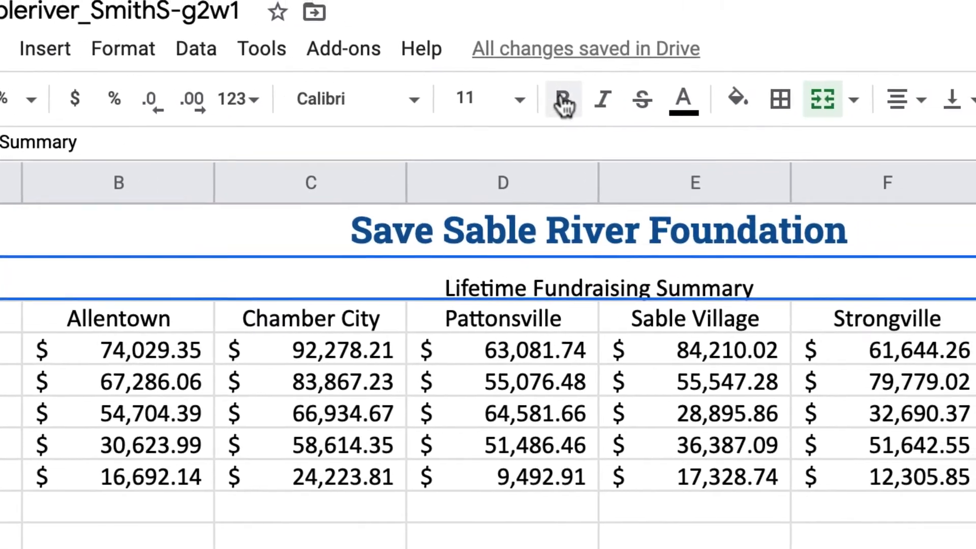
left_click(818, 87)
left_click(477, 104)
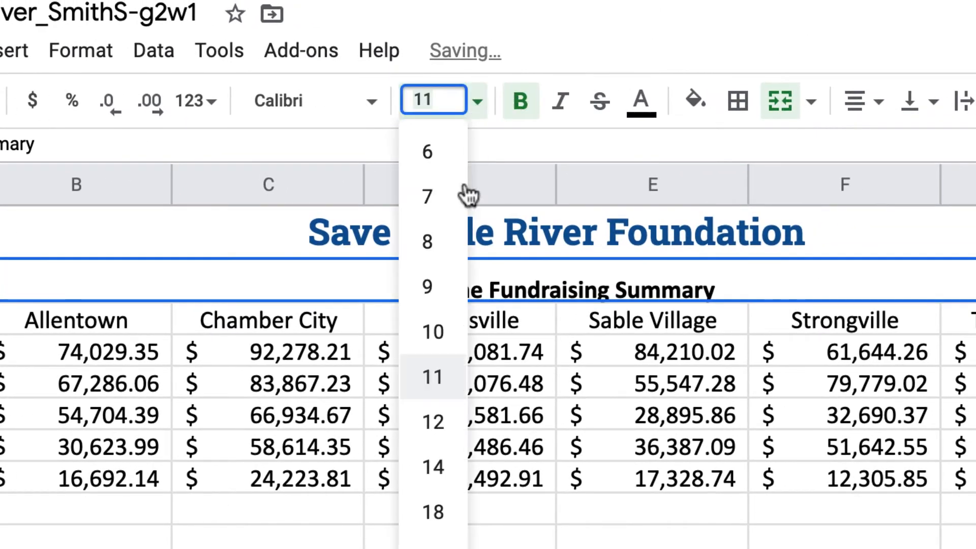
left_click(440, 417)
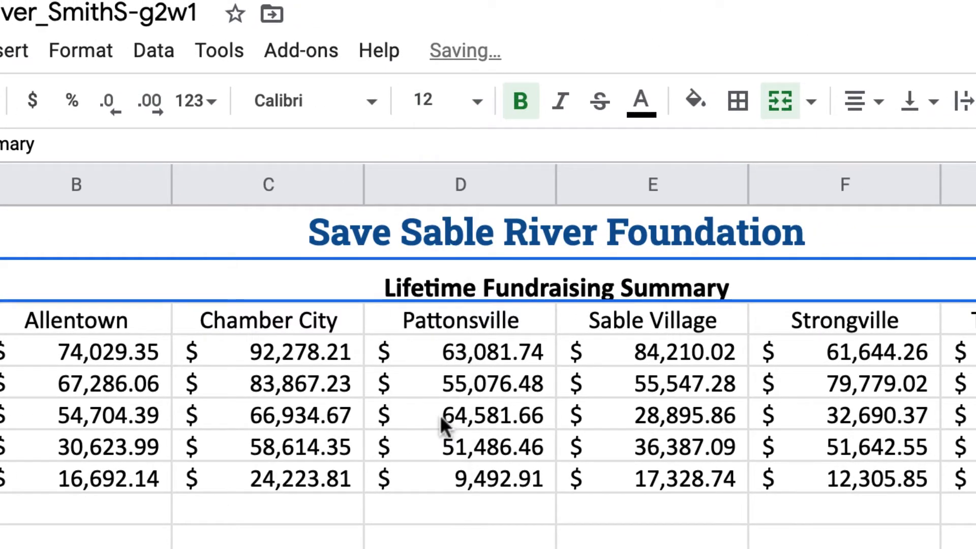
left_click(477, 102)
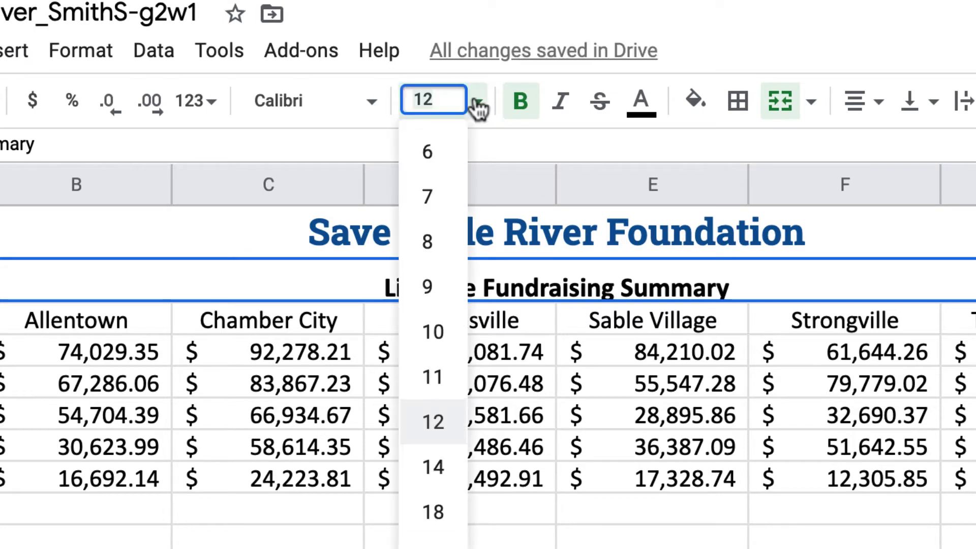
left_click(437, 466)
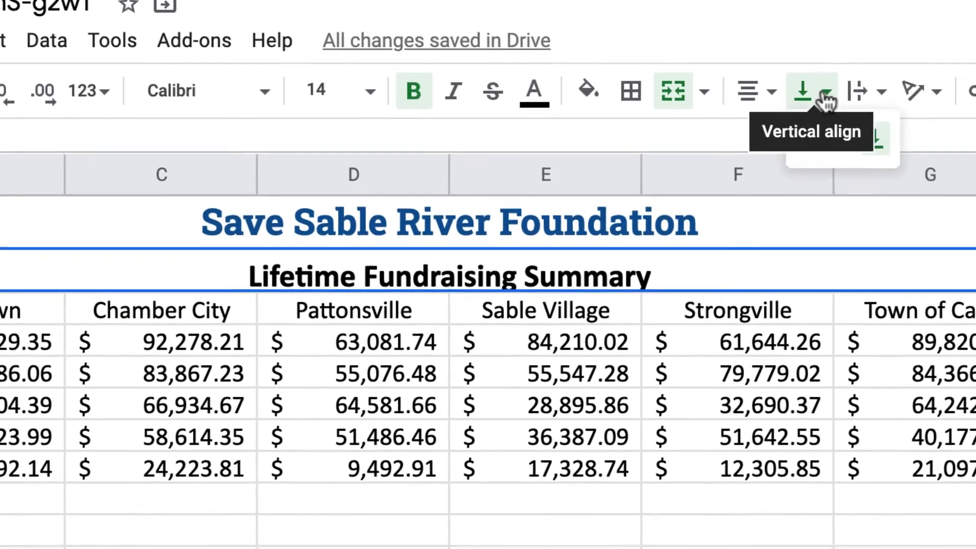
left_click(934, 101)
left_click(802, 135)
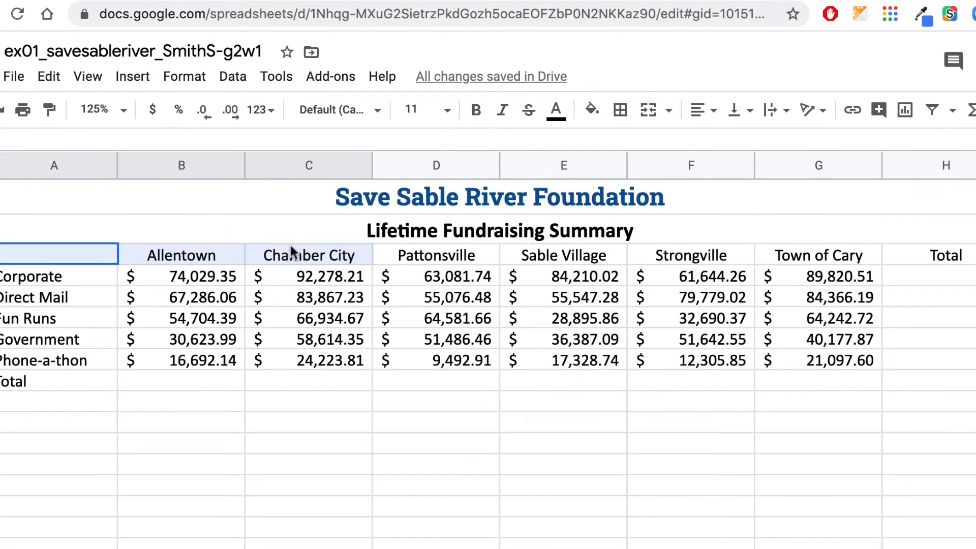
Step: Format the heading row A3:H3 with a dark blue fill and bold white text
mouse_move(61, 254)
left_mouse_down()
mouse_move(492, 245)
mouse_move(938, 264)
left_mouse_up()
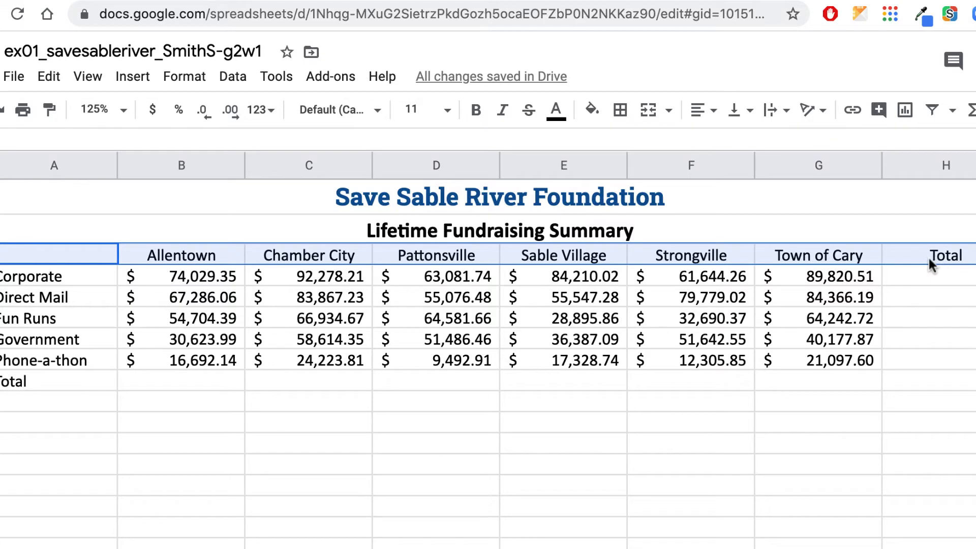
left_click(592, 109)
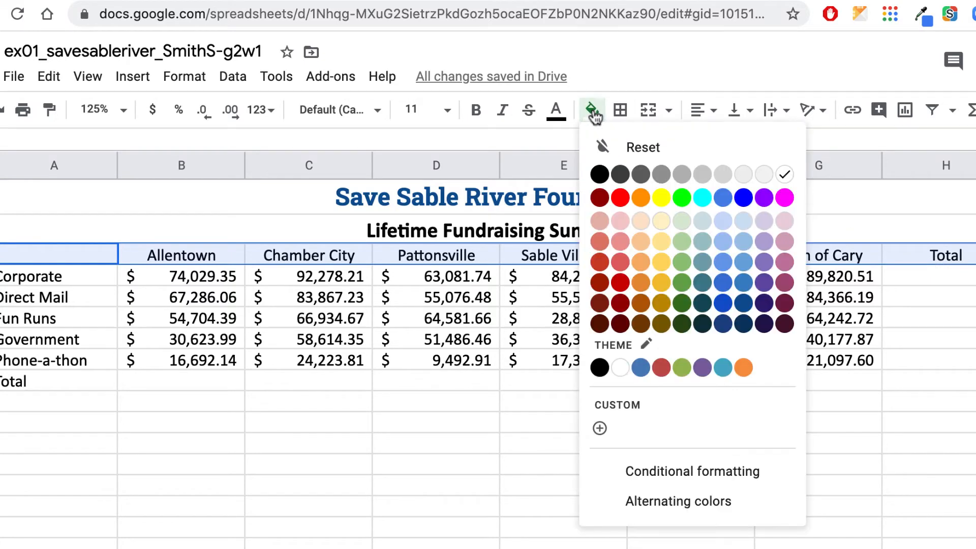
left_click(743, 302)
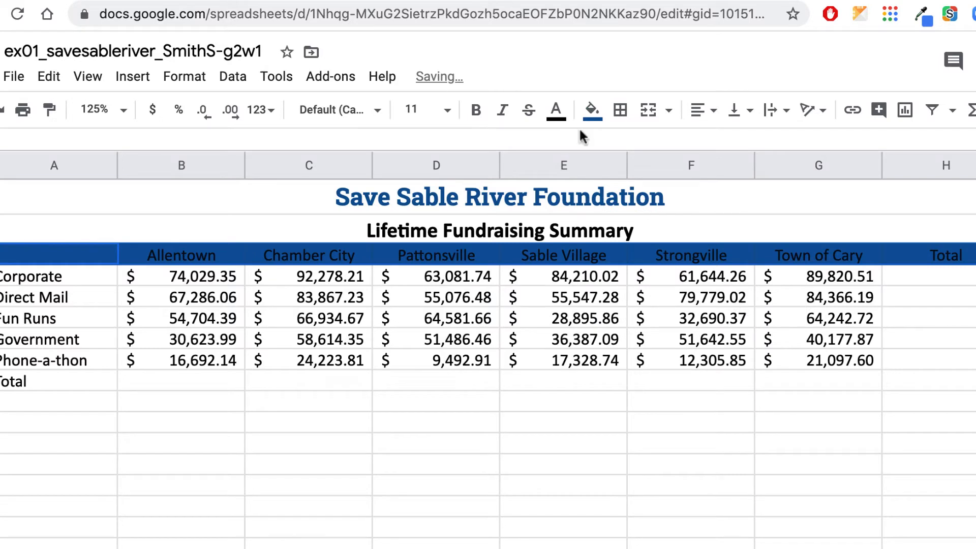
left_click(556, 110)
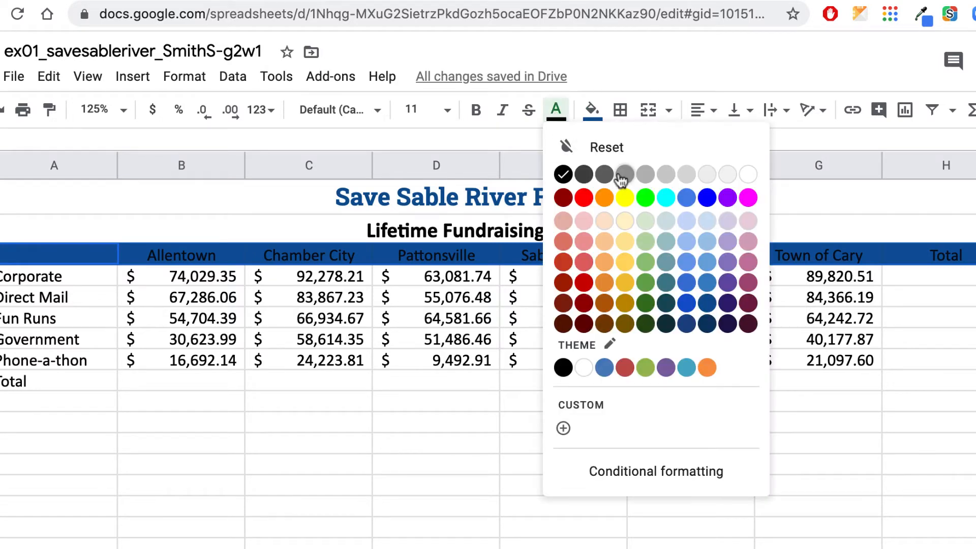
left_click(748, 175)
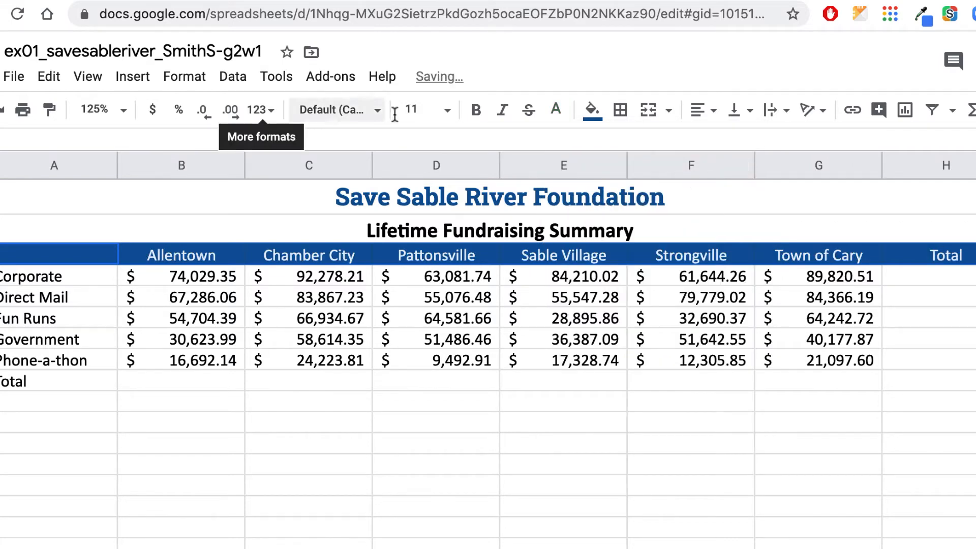
left_click(476, 110)
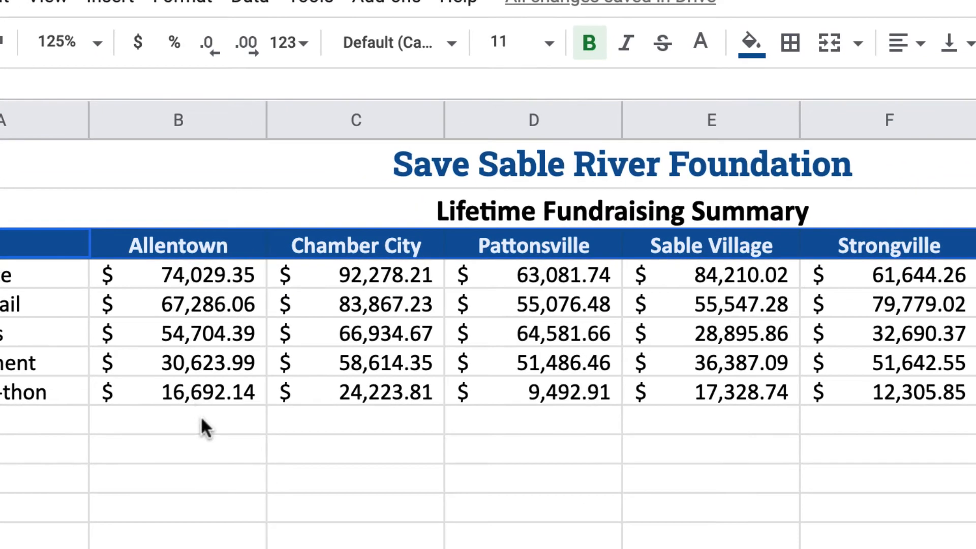
Step: Total the Allentown column in B9 with the formula =SUM(B4:B8)
left_click(227, 413)
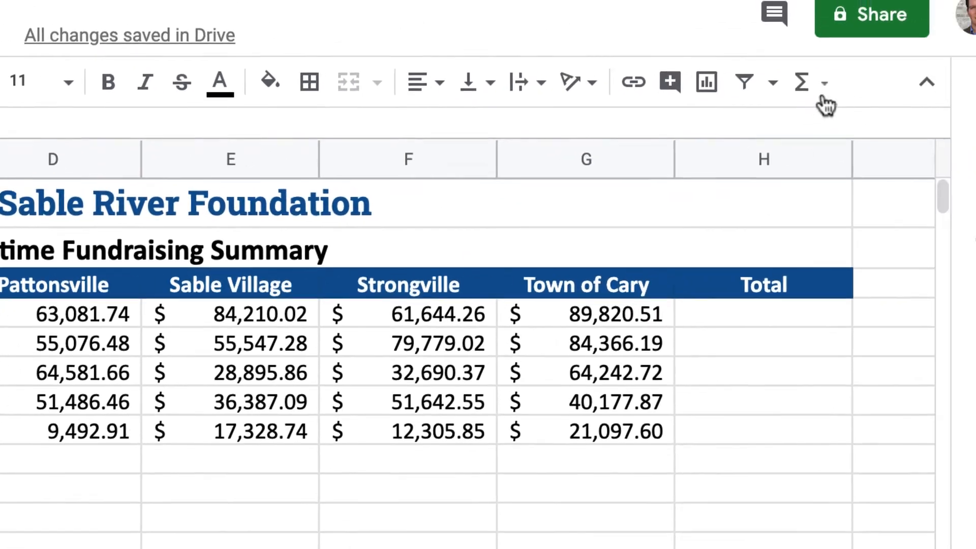
left_click(806, 83)
left_click(575, 131)
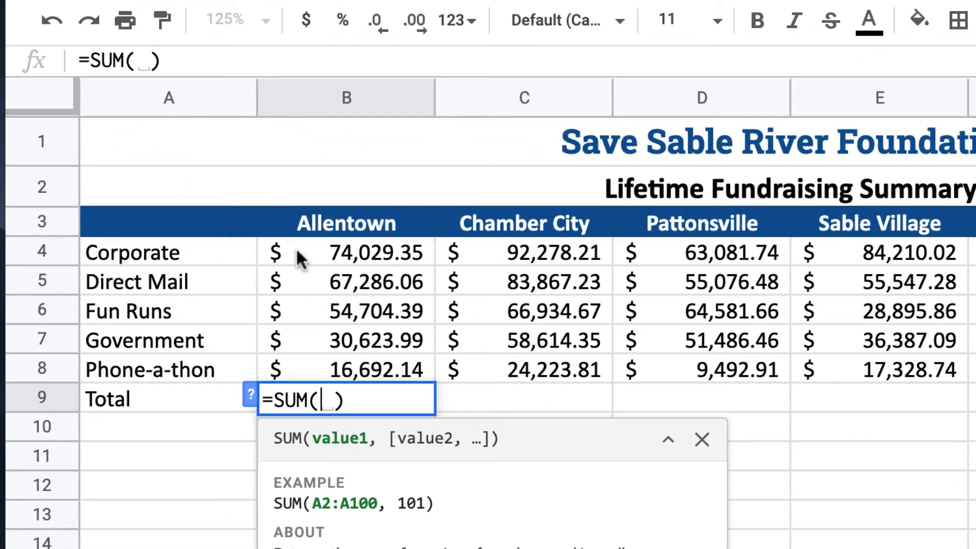
left_click_drag(295, 248, 305, 362)
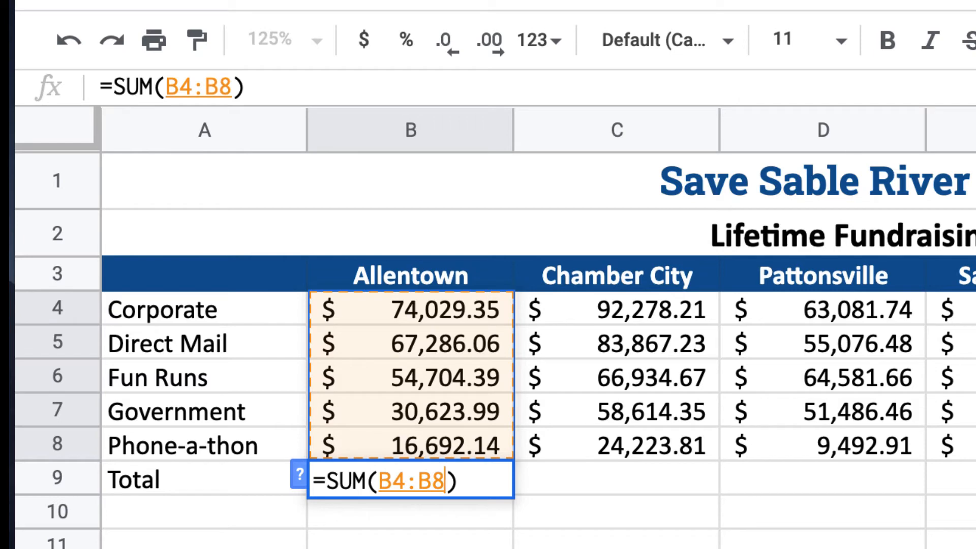
key("Return")
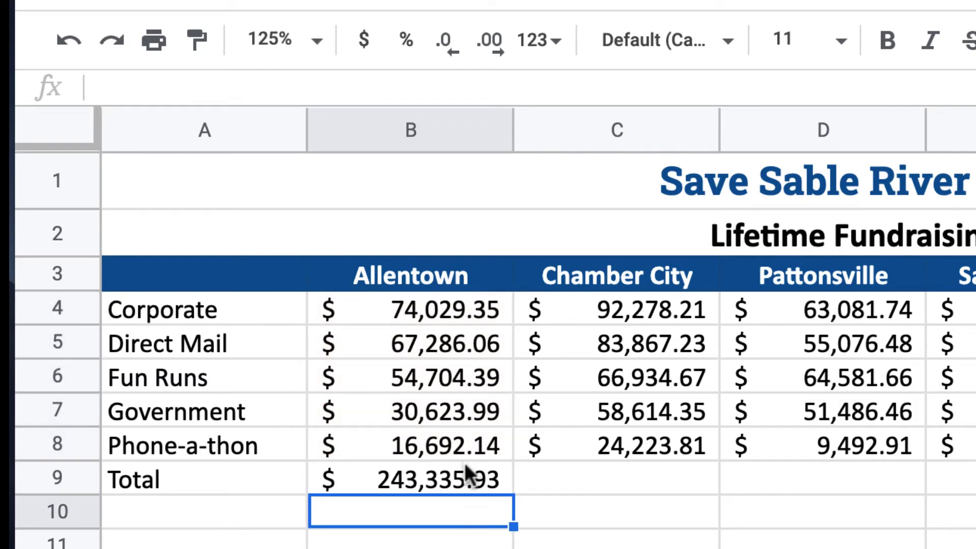
Step: Show the sheet's formulas to examine the Allentown total in B9, and switch back to displaying values
left_click(447, 480)
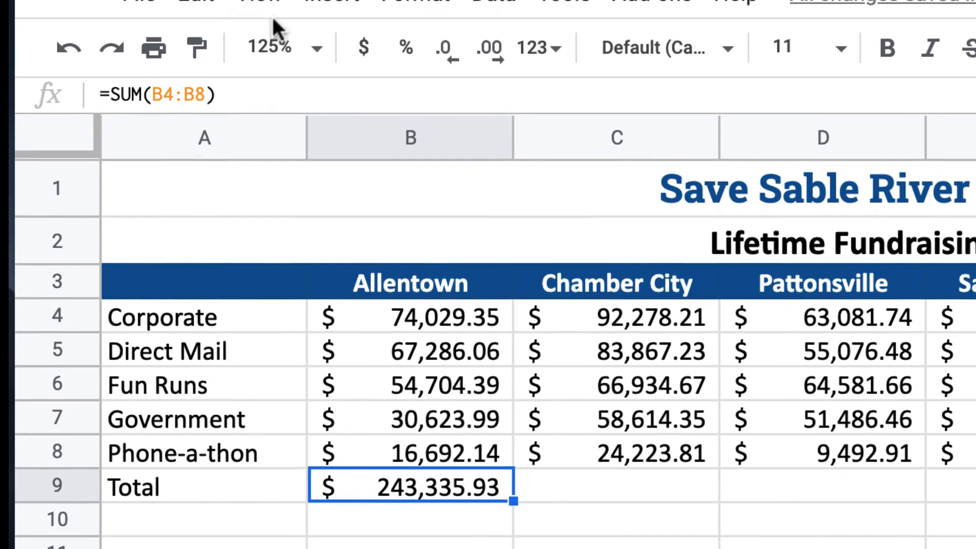
left_click(261, 47)
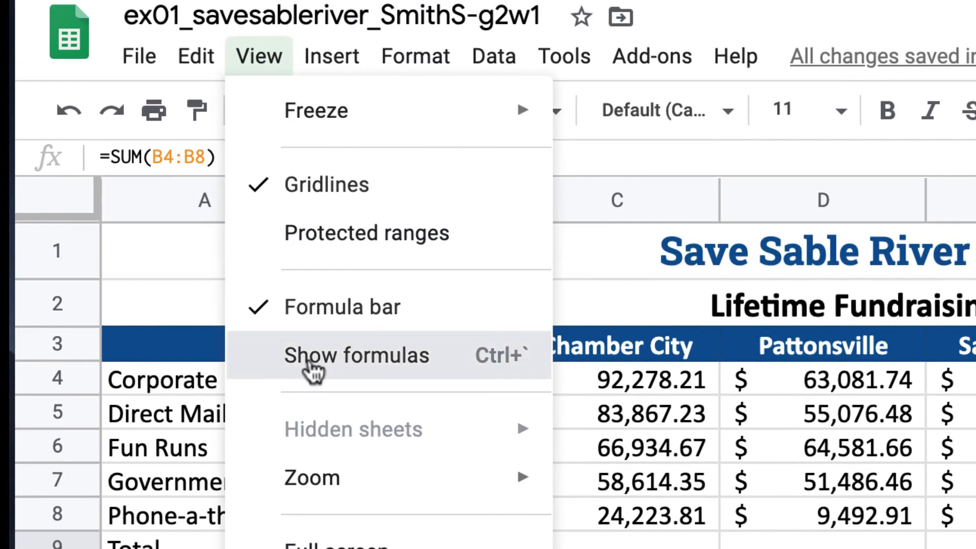
left_click(310, 365)
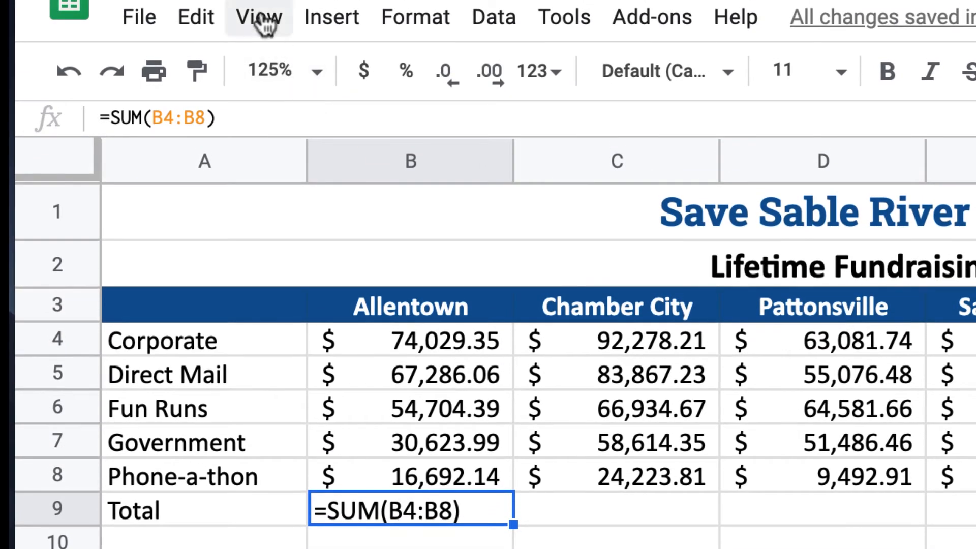
left_click(261, 17)
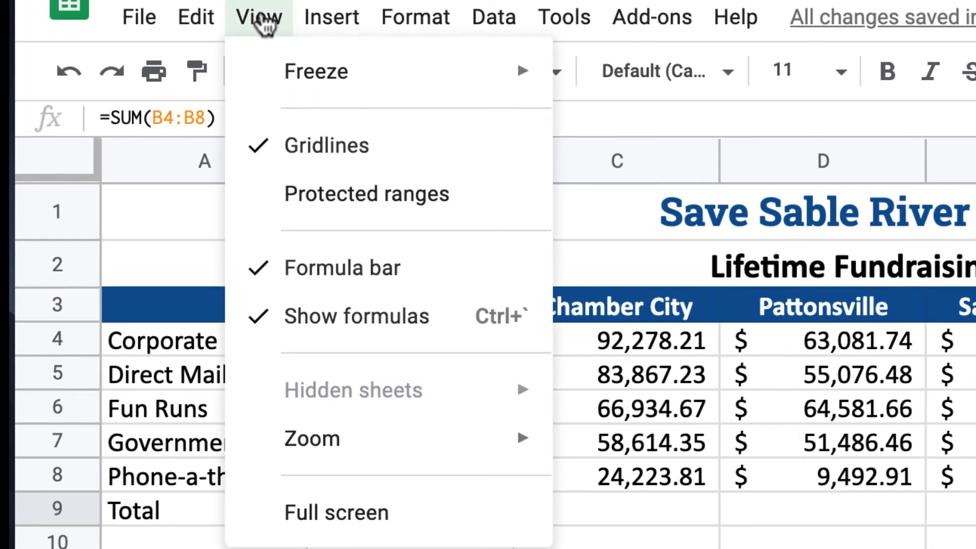
left_click(300, 311)
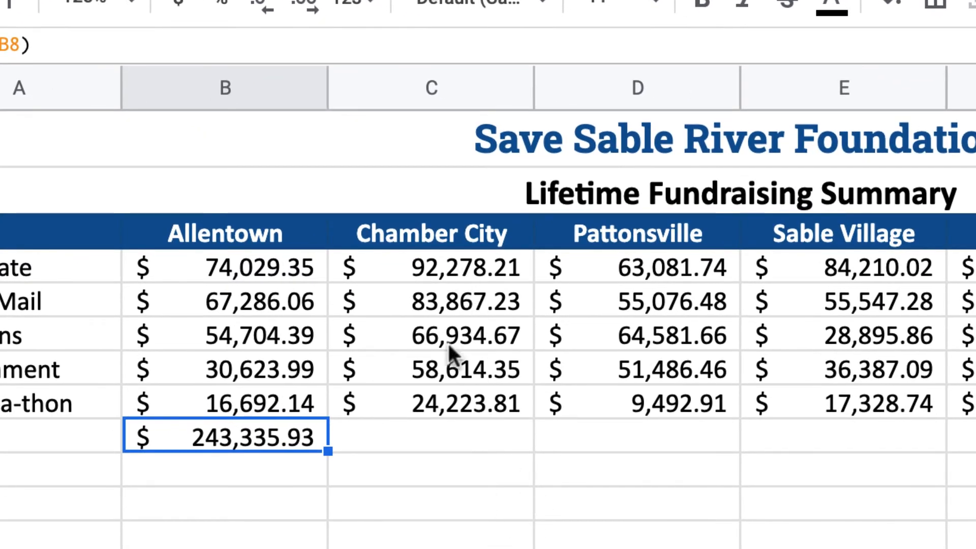
Step: Total the Chamber City column in C9 with the formula =SUM(C4:C8)
left_click(488, 433)
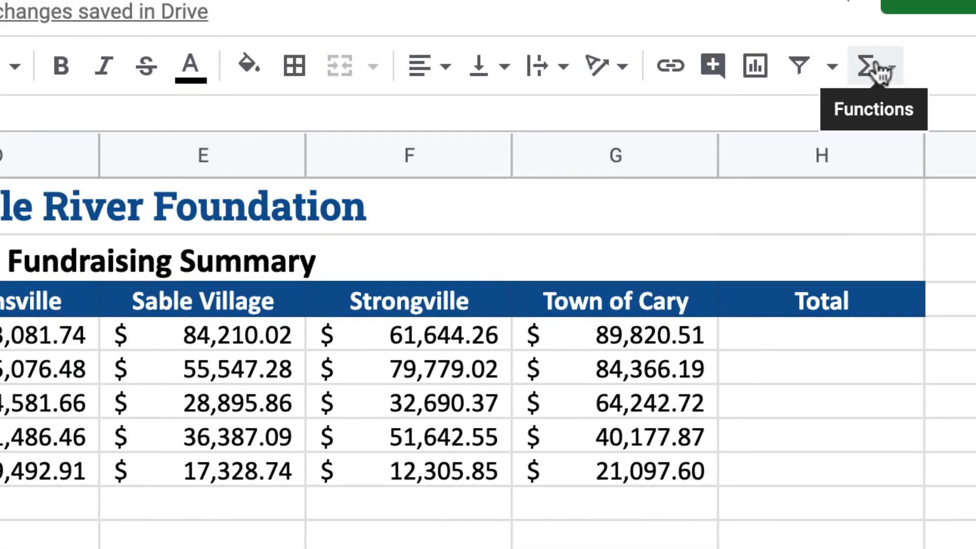
left_click(905, 65)
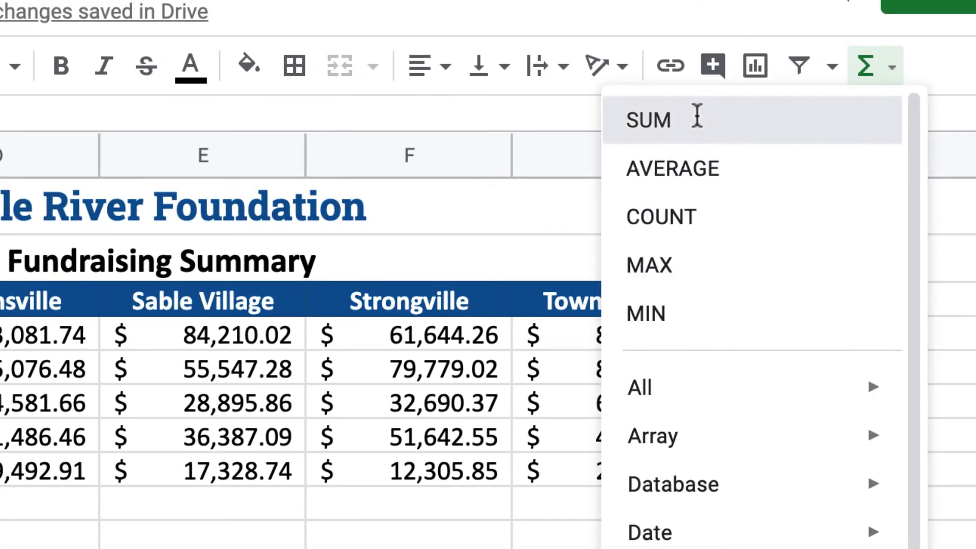
left_click(697, 115)
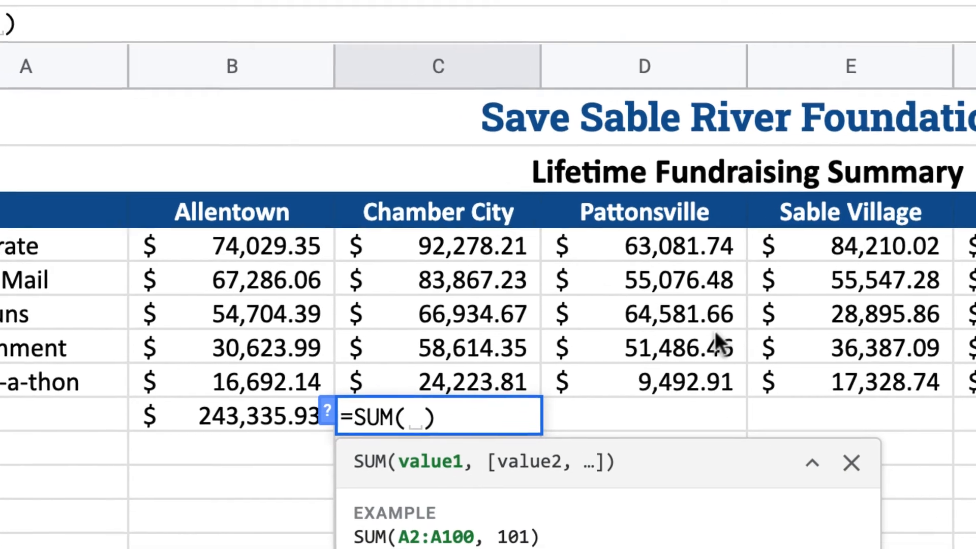
left_click_drag(365, 245, 419, 372)
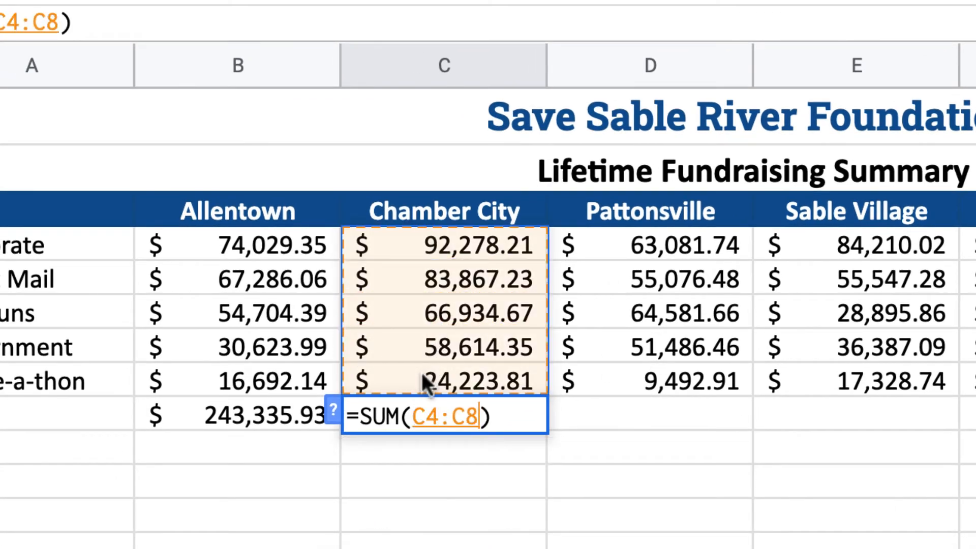
key("Return")
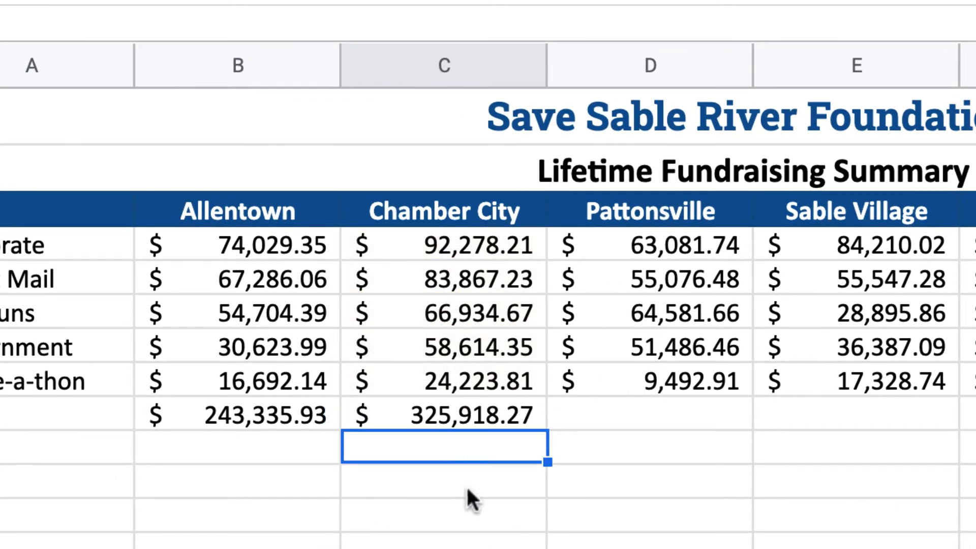
Step: Fill the Chamber City total formula from C9 across D9:G9 and check the copied formulas in D9 and E9
left_click(490, 416)
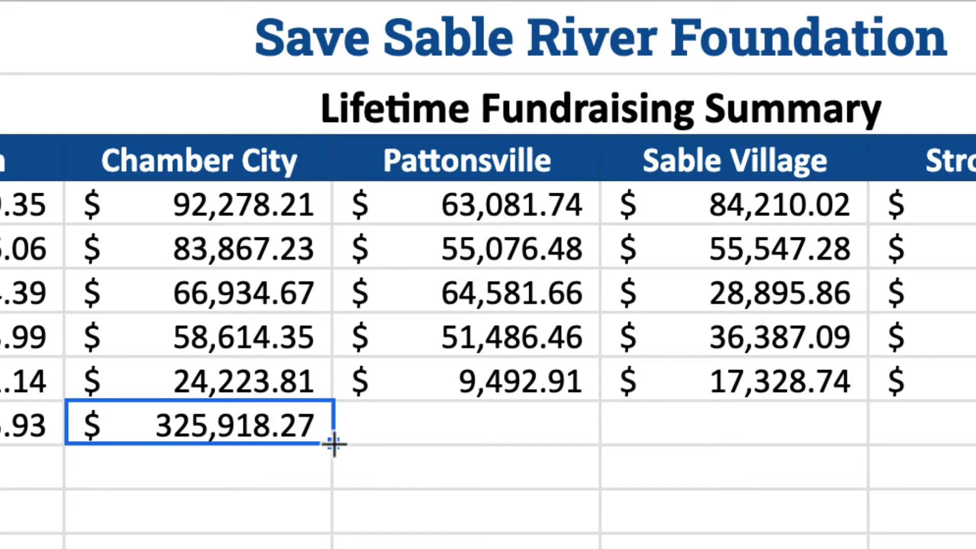
left_click_drag(334, 443, 599, 429)
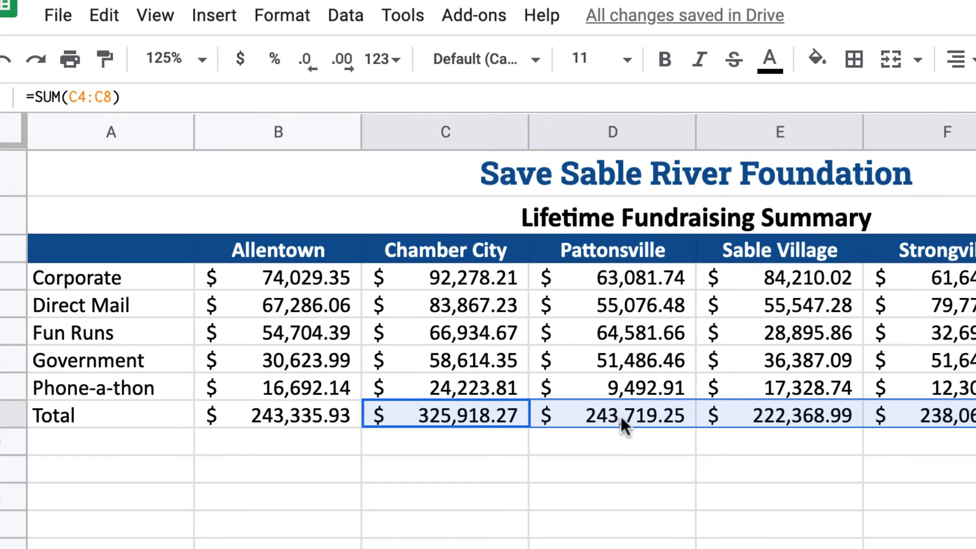
left_click(626, 409)
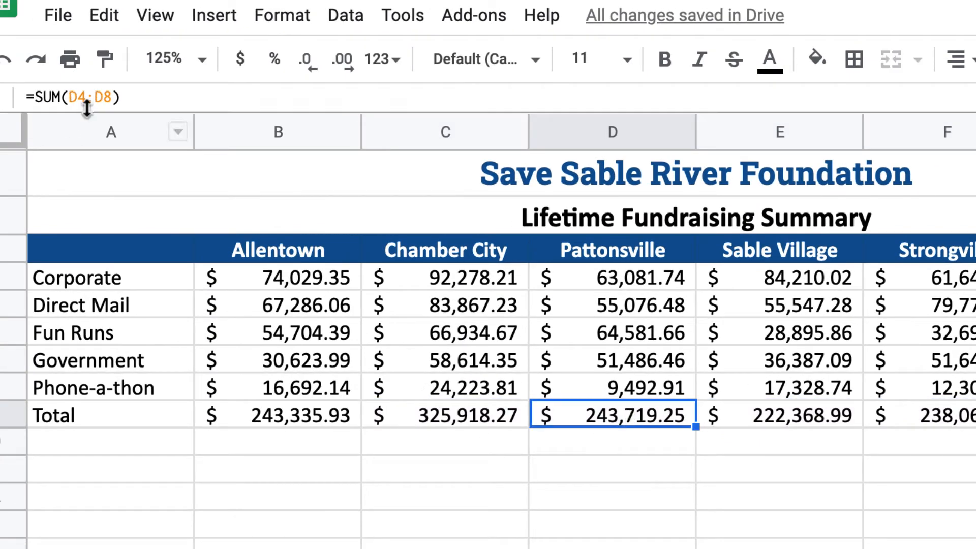
left_click(823, 419)
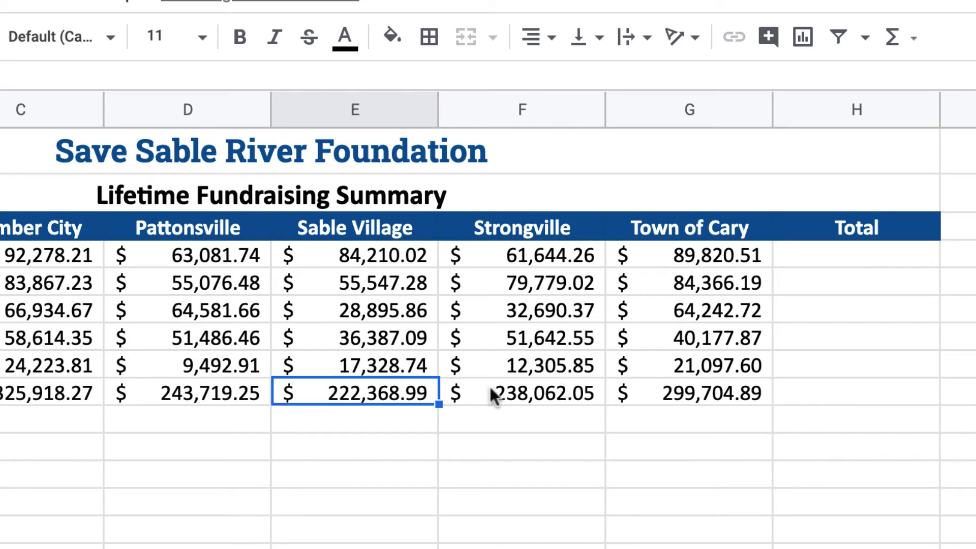
left_click(717, 391)
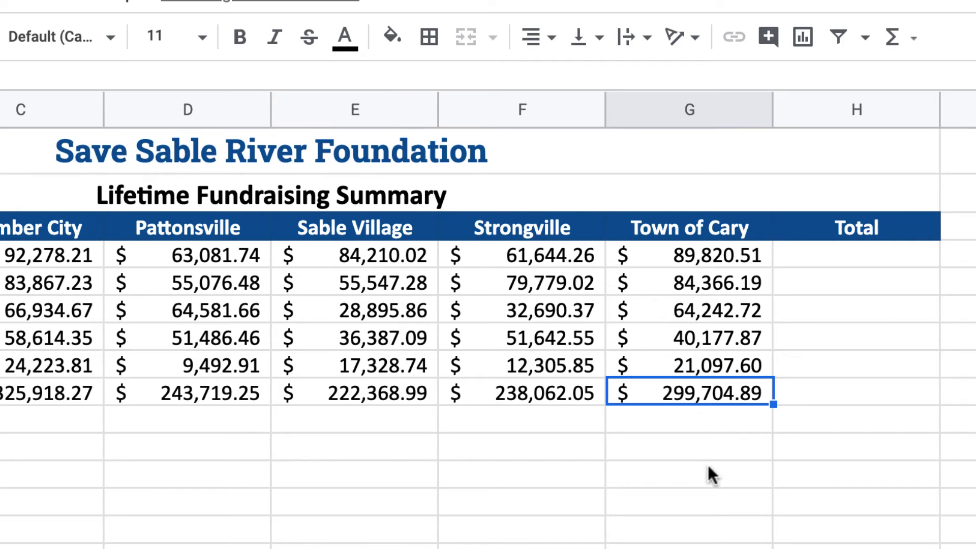
left_click(859, 263)
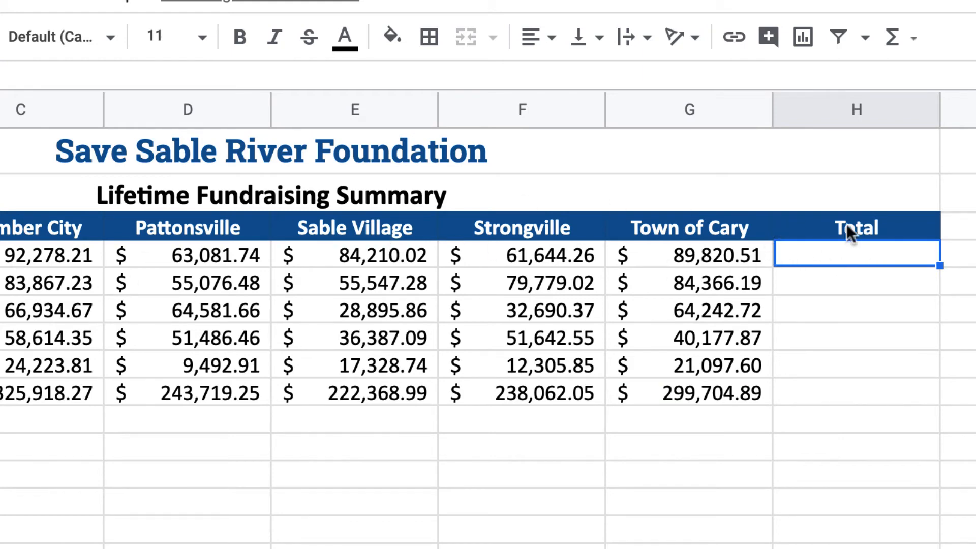
left_click(914, 39)
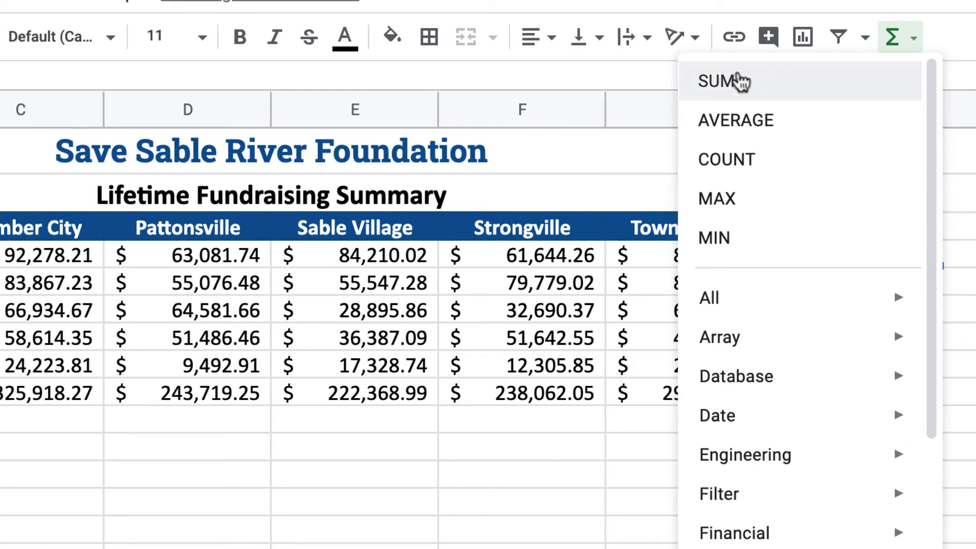
left_click(719, 86)
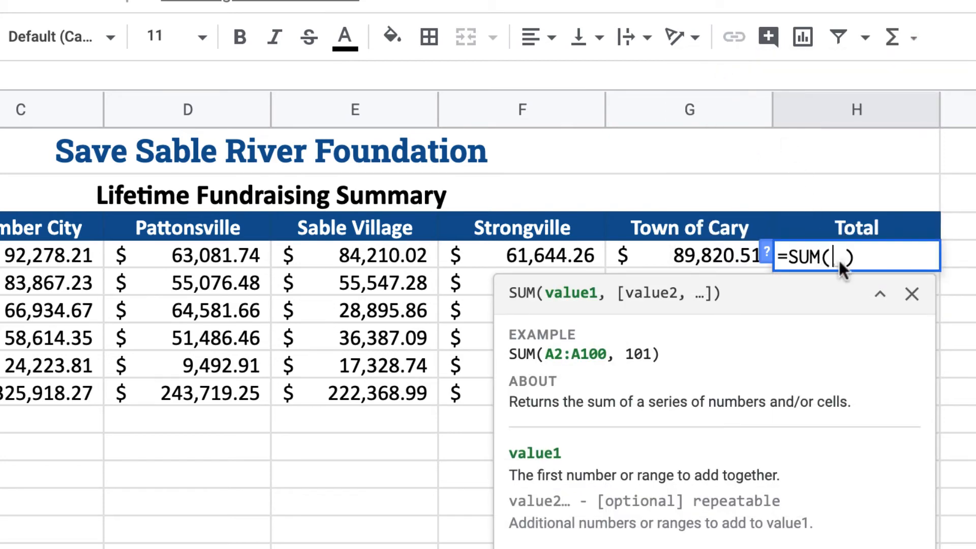
left_click(10, 258)
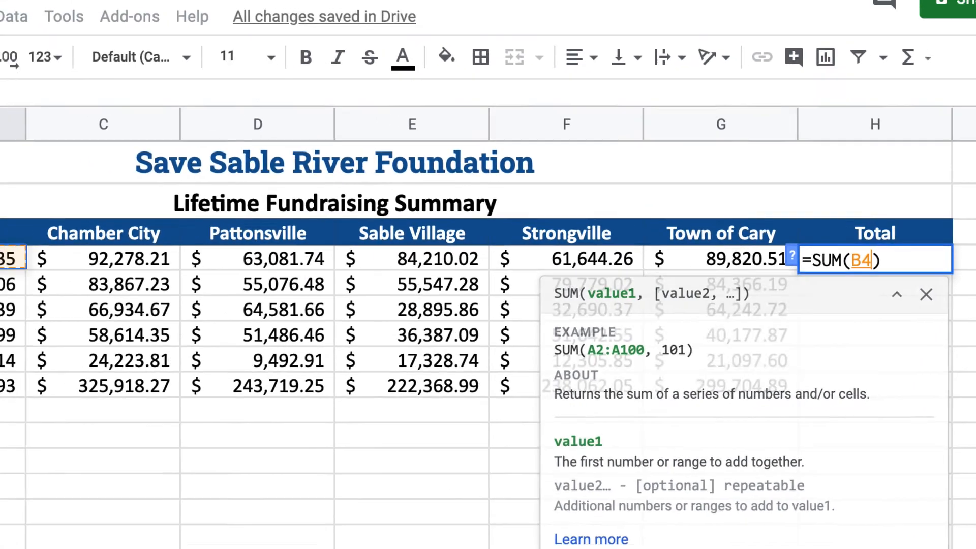
left_click_drag(11, 258, 516, 269)
left_click_drag(619, 274, 785, 272)
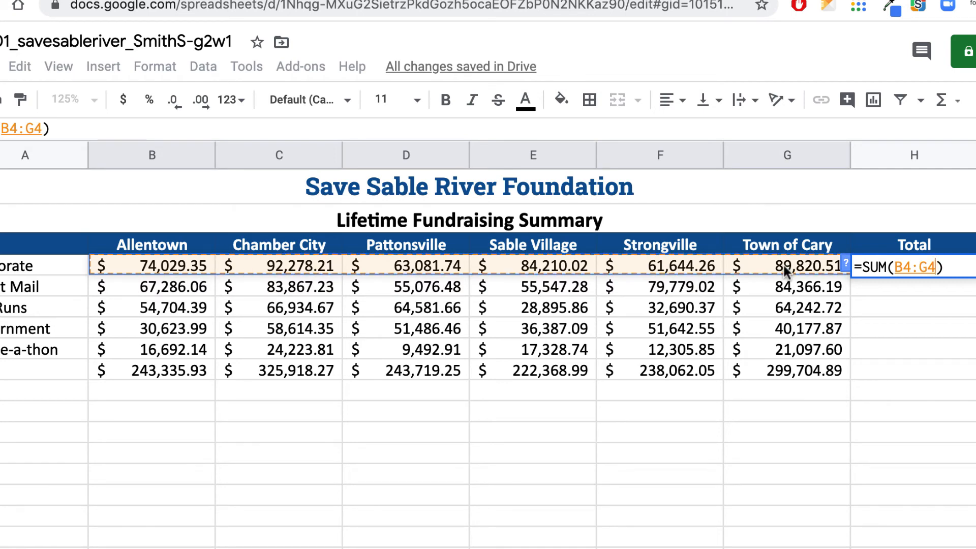
key("Escape")
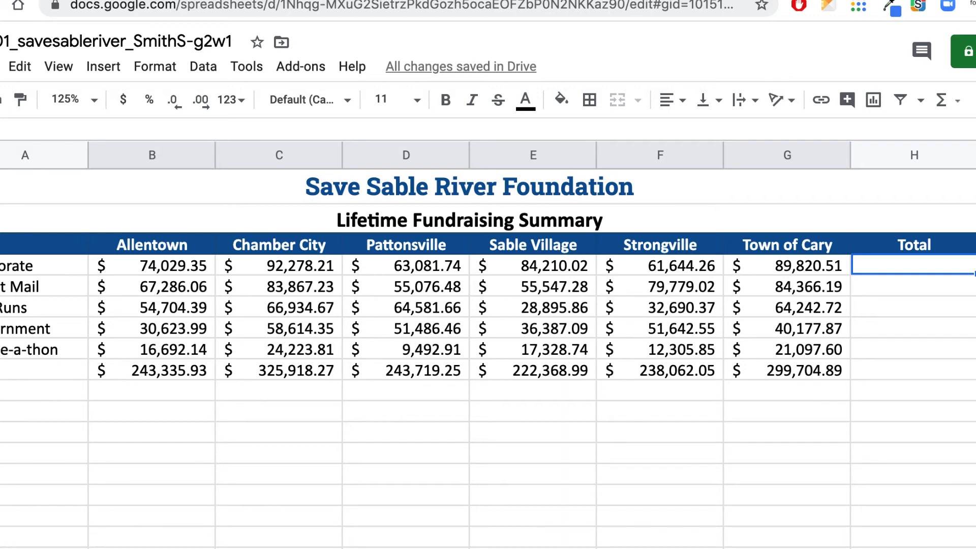
Step: Total the Corporate row in H4 with the formula =SUM(B4:G4) and fill it down through H9
left_click(944, 100)
left_click(834, 138)
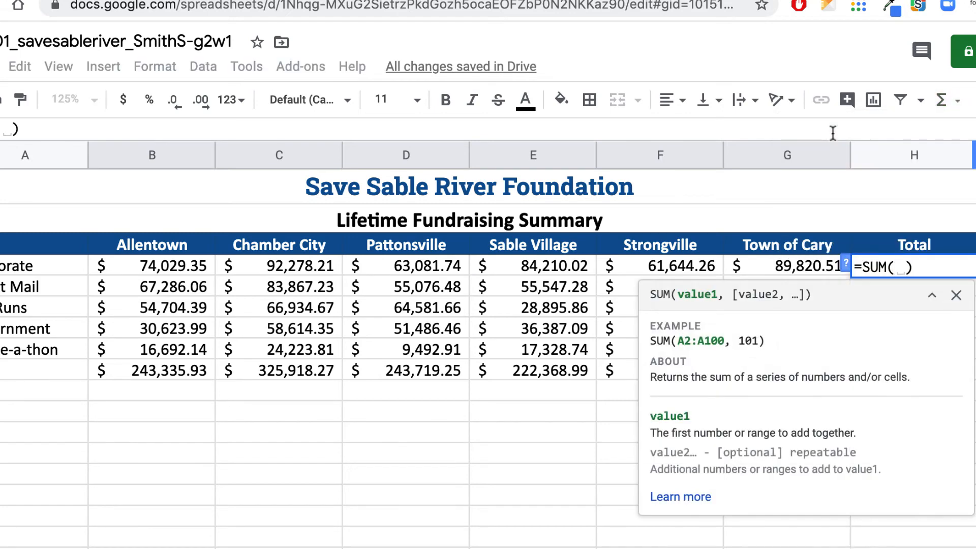
left_click_drag(197, 264, 775, 269)
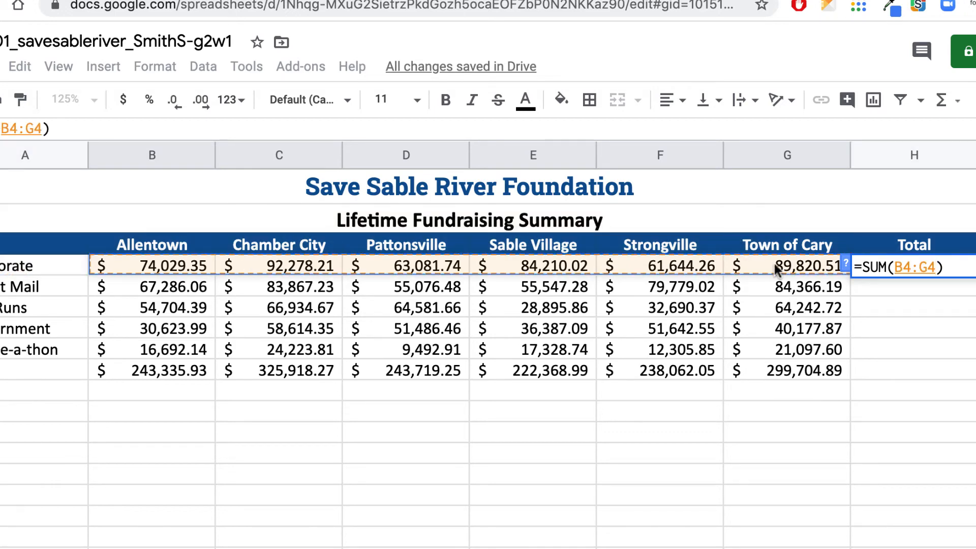
key("Return")
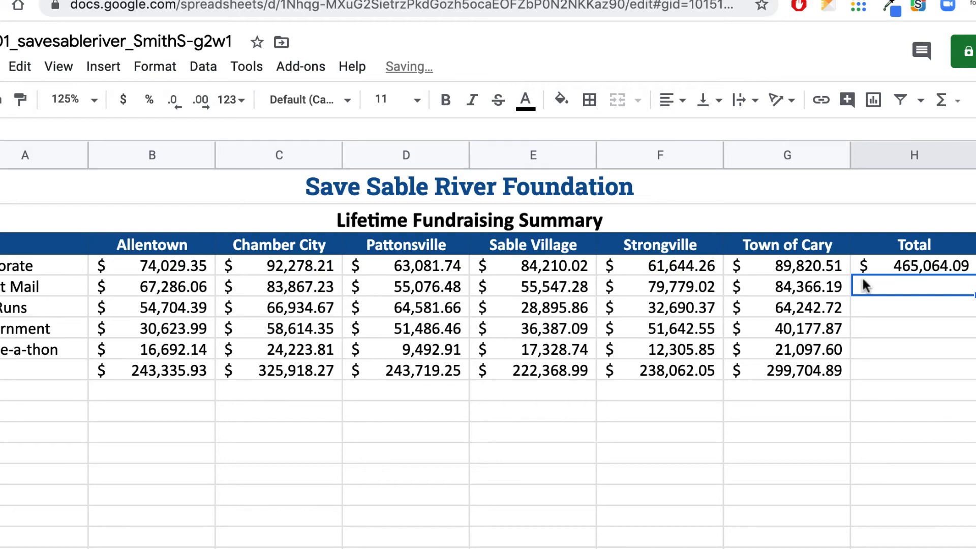
left_click(926, 270)
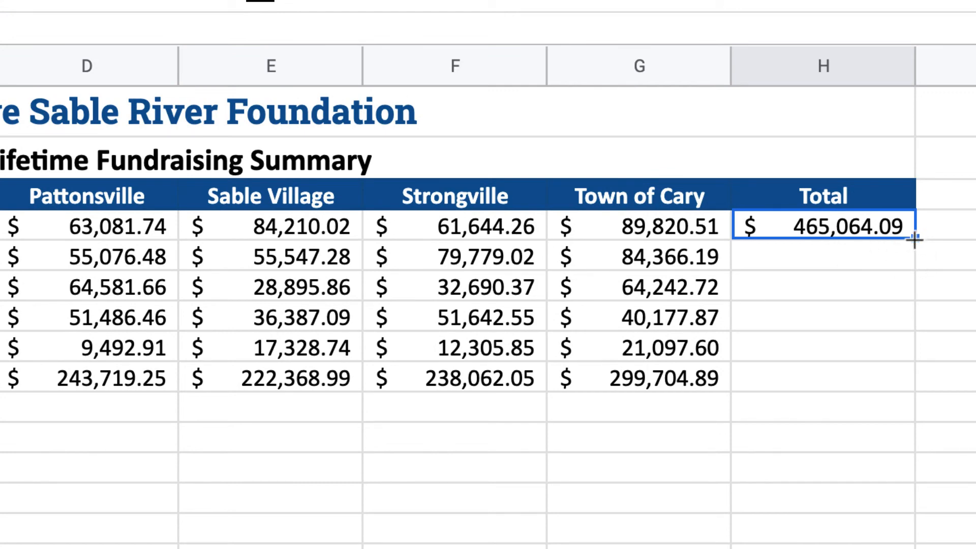
left_click_drag(914, 239, 911, 386)
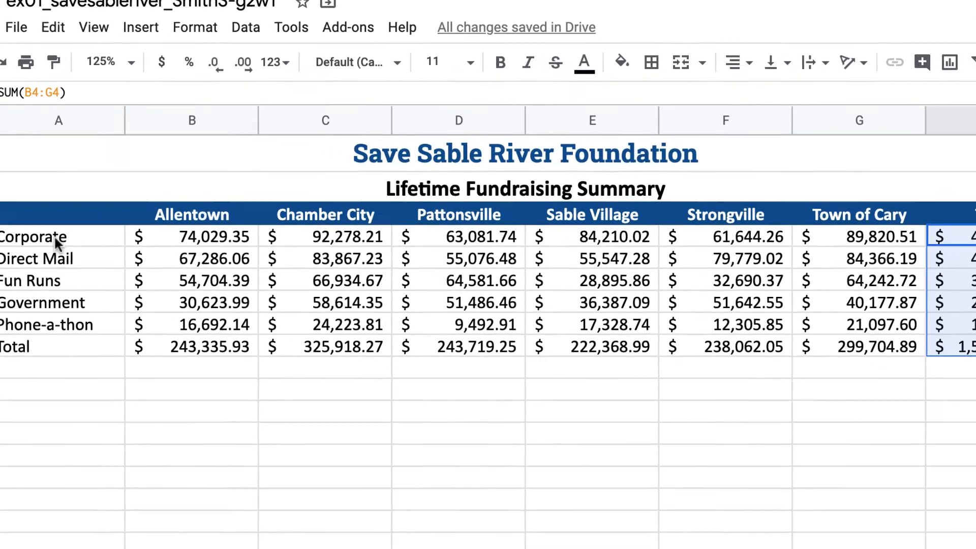
Step: Fill the category labels A4:A8 and the row totals H4:H8 with light cornflower blue 2
left_click(2, 211)
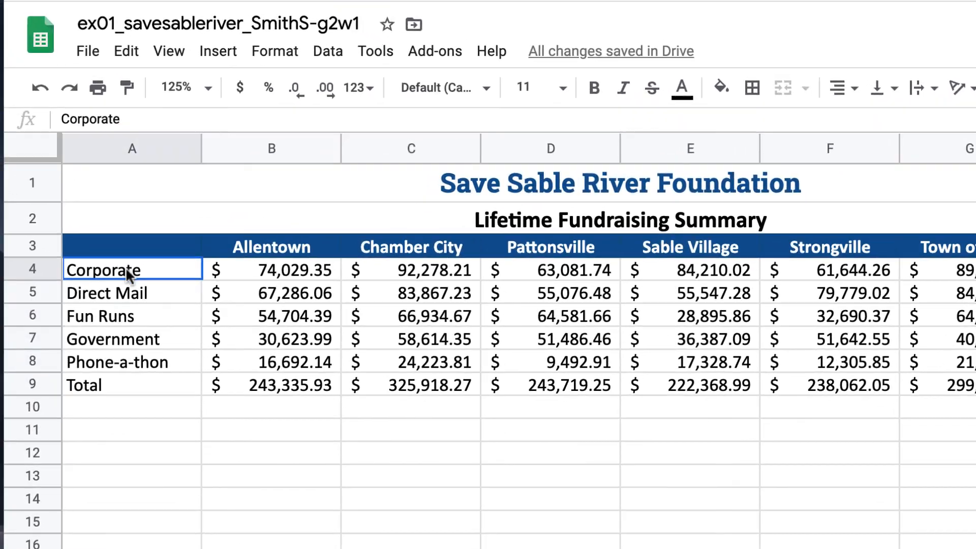
left_click_drag(130, 272, 127, 366)
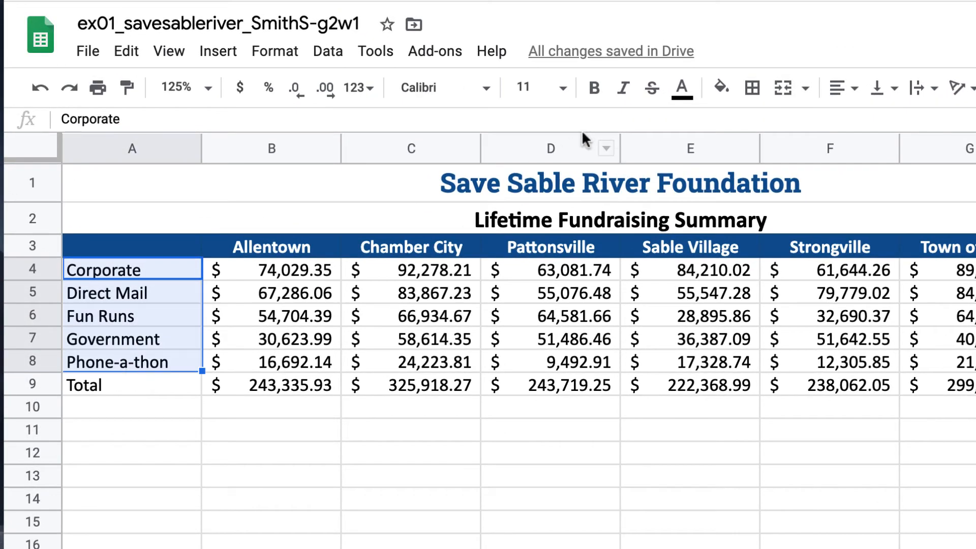
left_click(721, 90)
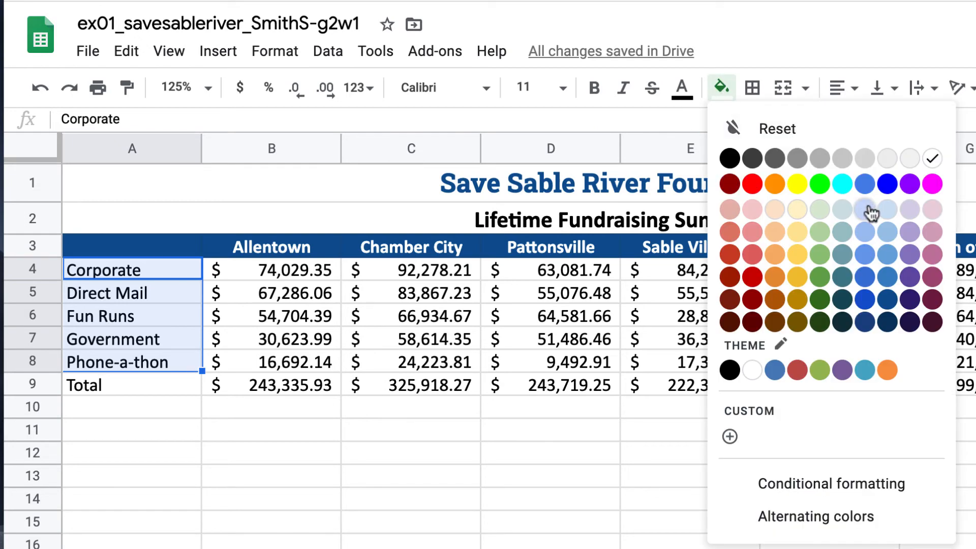
left_click(865, 232)
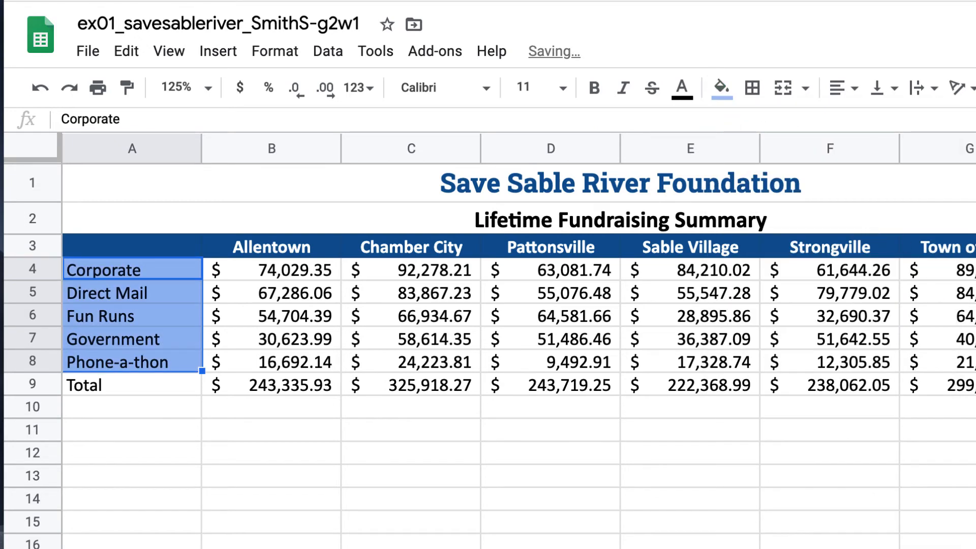
left_click_drag(816, 264, 775, 351)
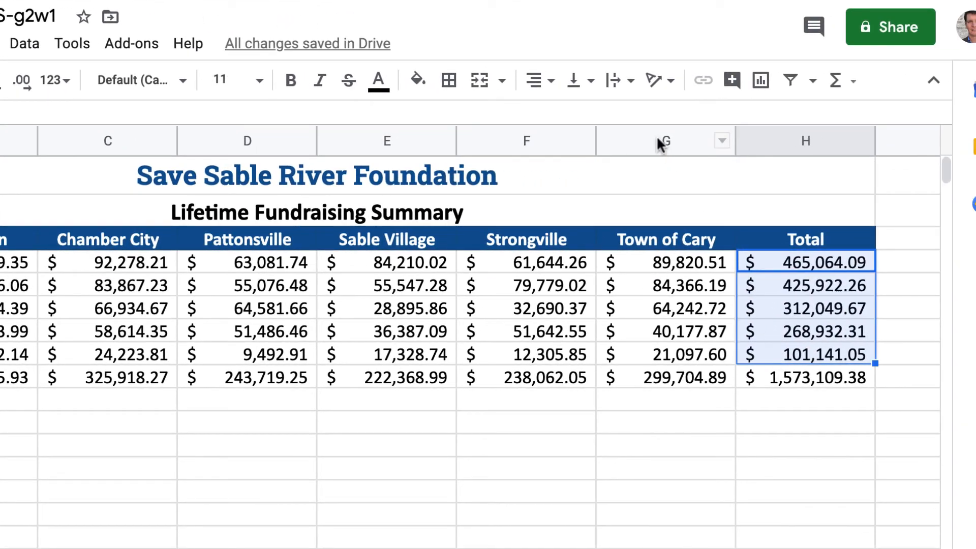
left_click(420, 81)
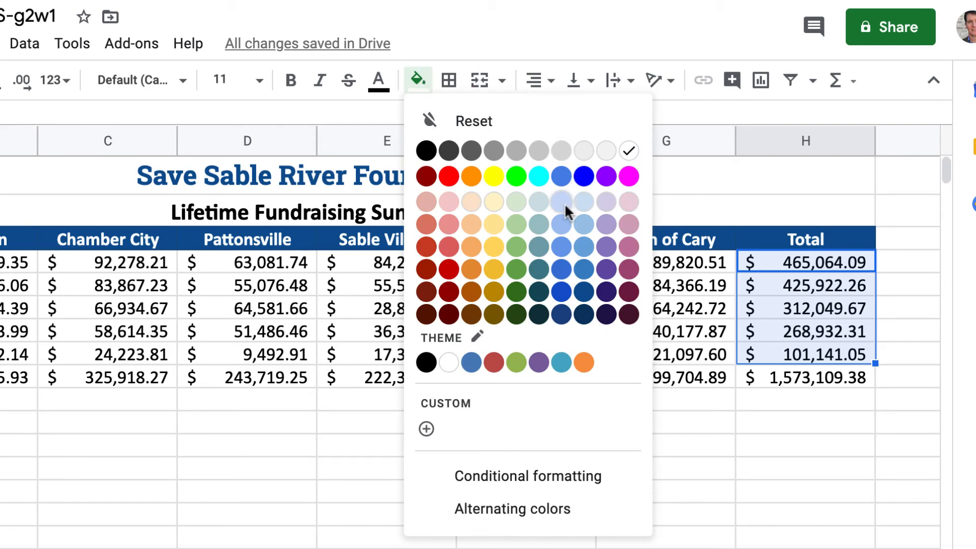
left_click(564, 226)
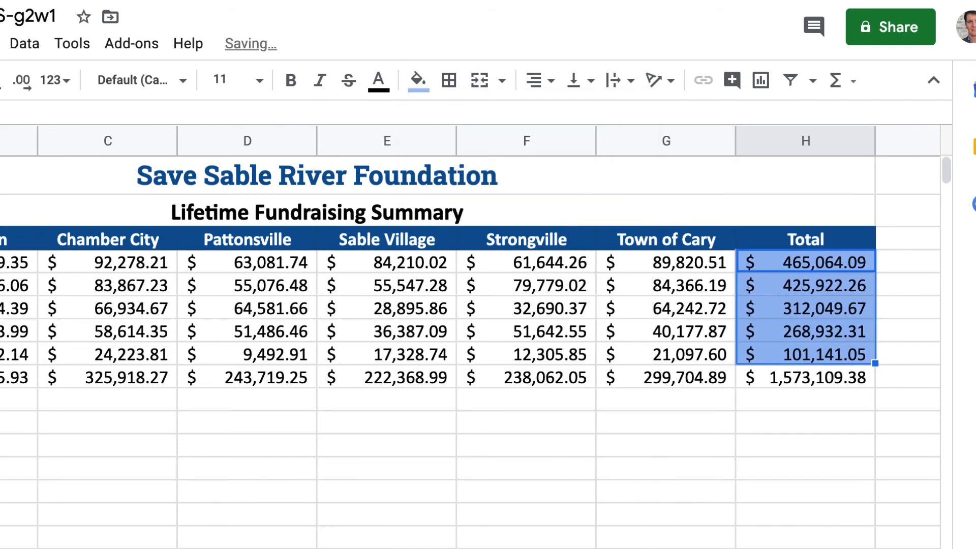
Step: Fill the bottom Total row A9:H9 with the paler light cornflower blue 3
mouse_move(23, 377)
left_mouse_down()
mouse_move(174, 360)
mouse_move(935, 374)
left_mouse_up()
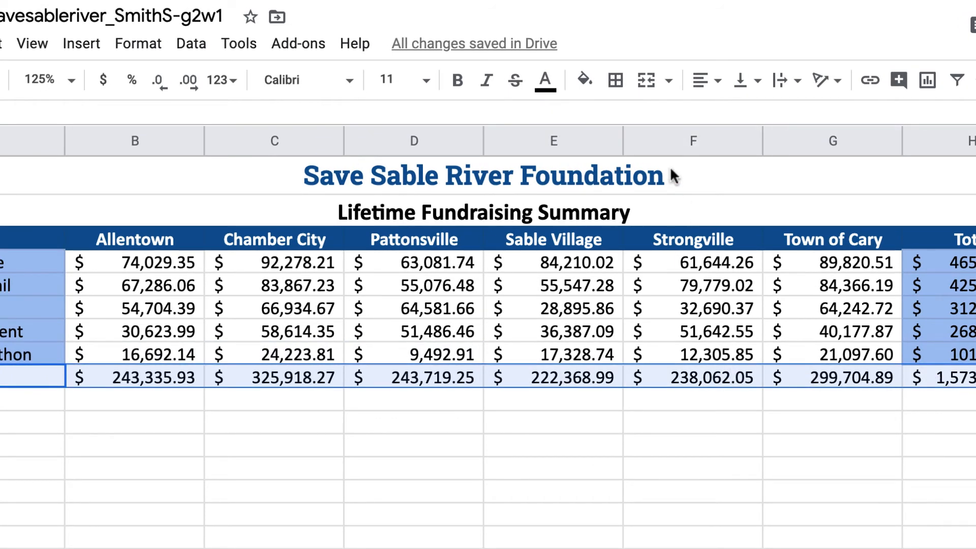
left_click(584, 80)
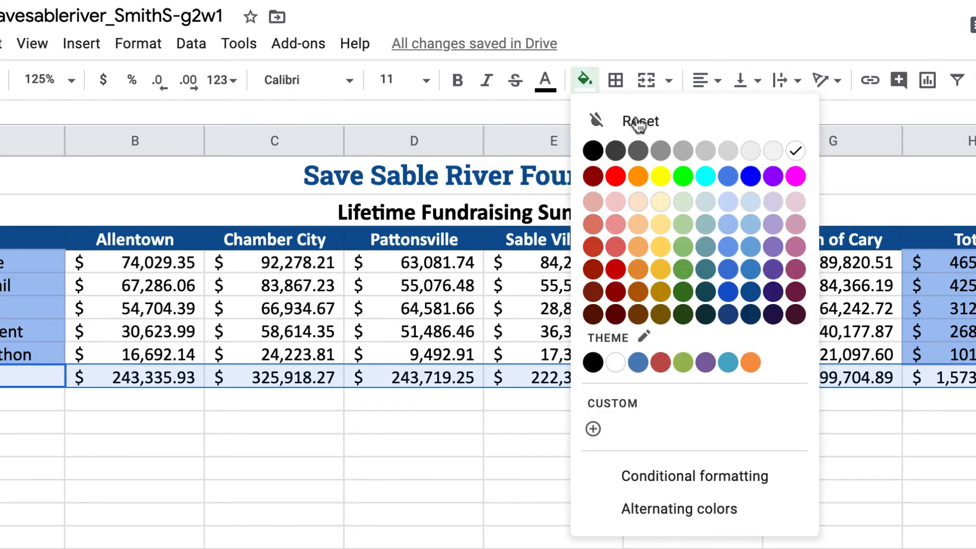
left_click(731, 202)
left_click(673, 407)
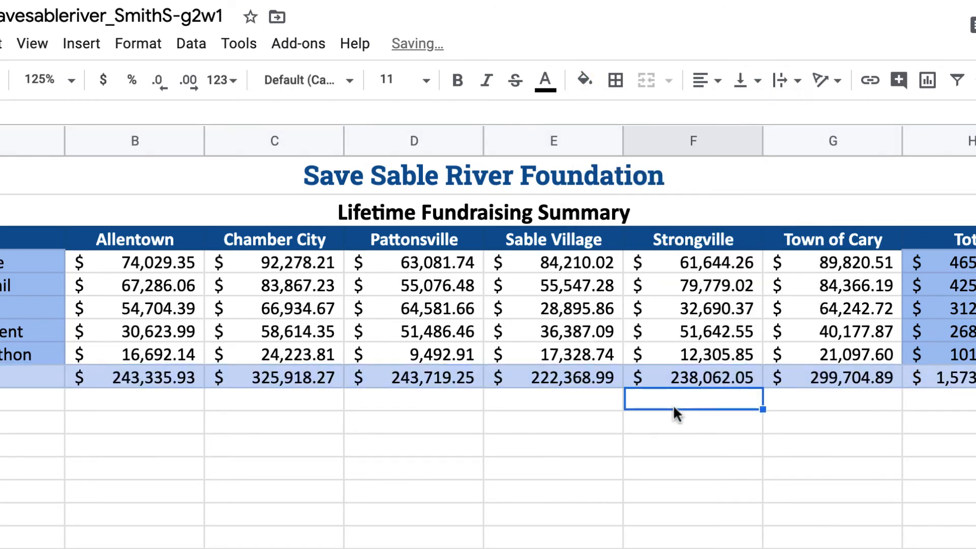
Step: Shade the Direct Mail and Government amounts, B5:G5 and B7:G7, with the custom pale blue #e1eff8
left_click_drag(127, 289, 813, 288)
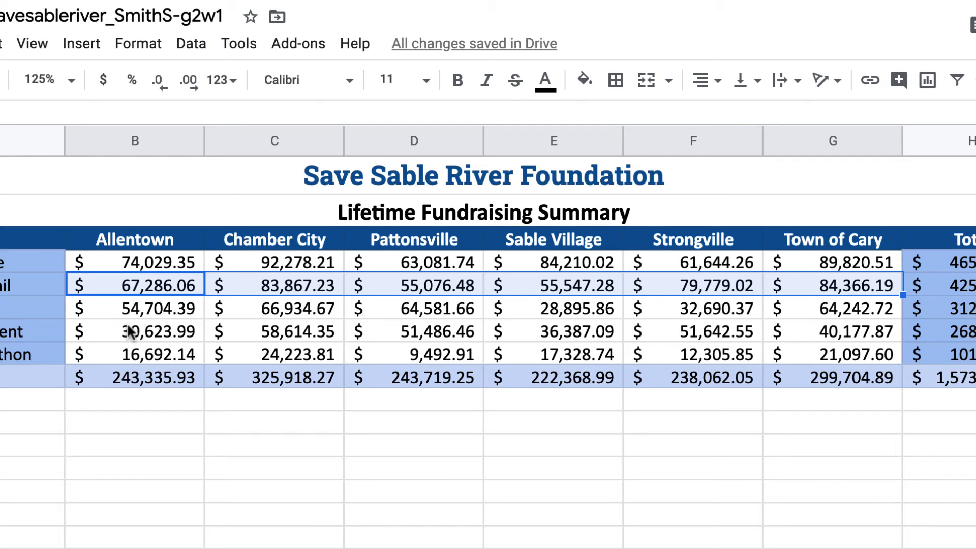
left_click_drag(128, 331, 642, 333)
left_click_drag(738, 340, 826, 335)
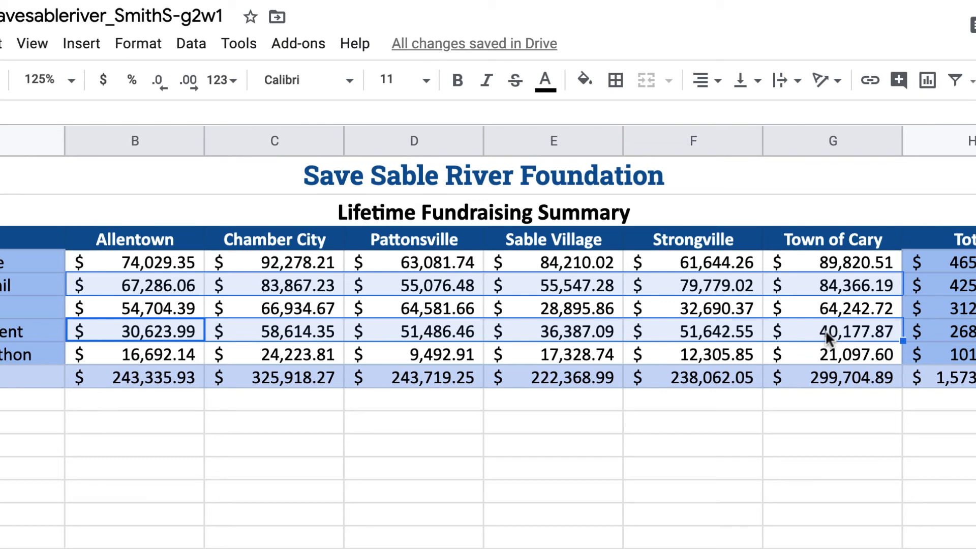
left_click(585, 80)
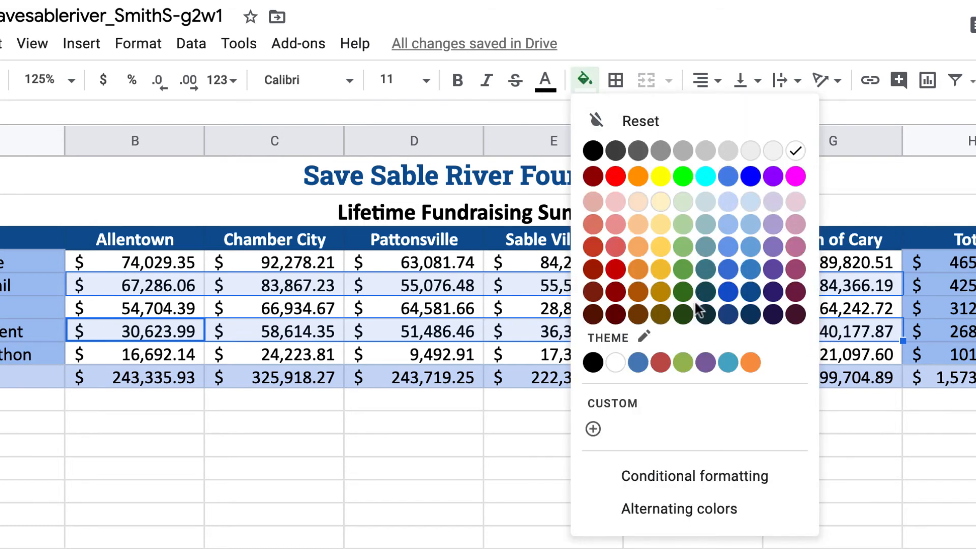
left_click(626, 405)
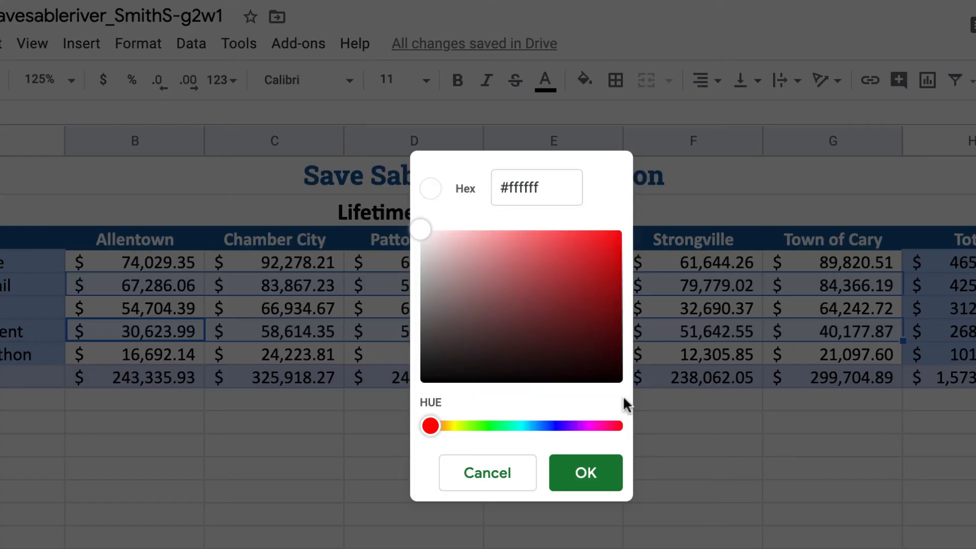
left_click_drag(435, 425, 534, 426)
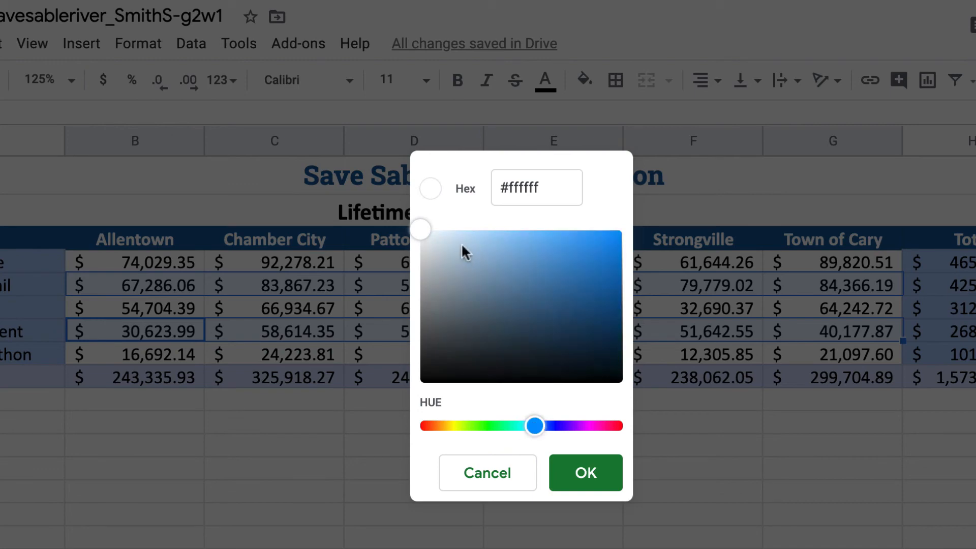
left_click_drag(425, 231, 438, 236)
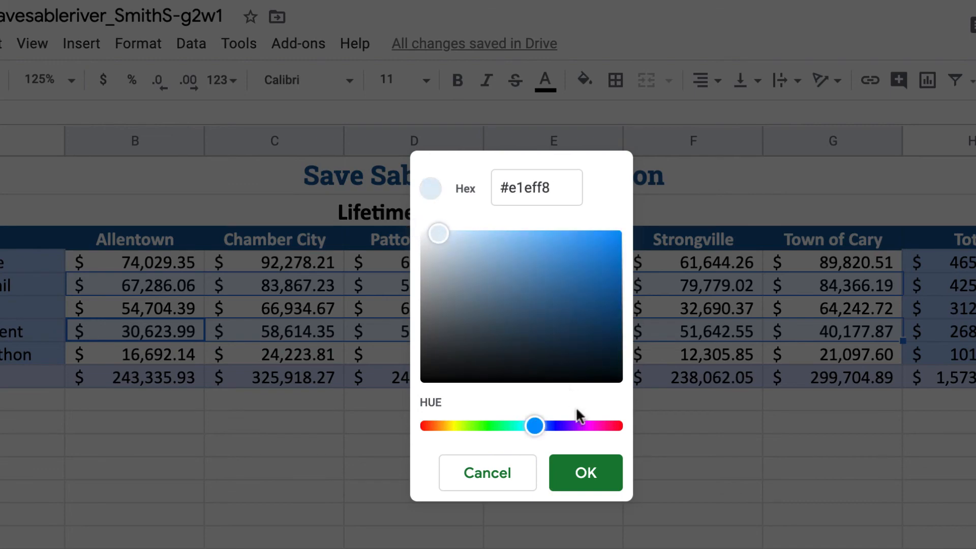
left_click(584, 472)
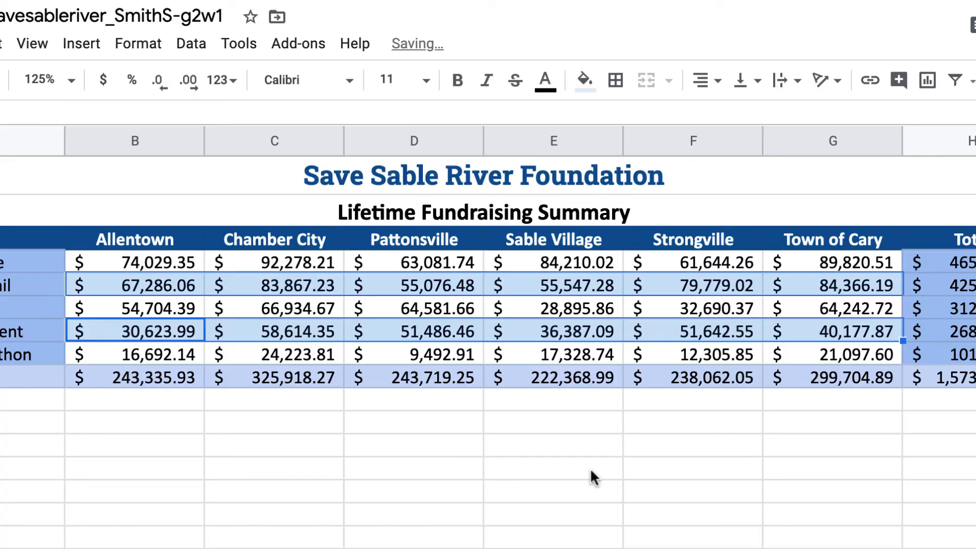
left_click(637, 454)
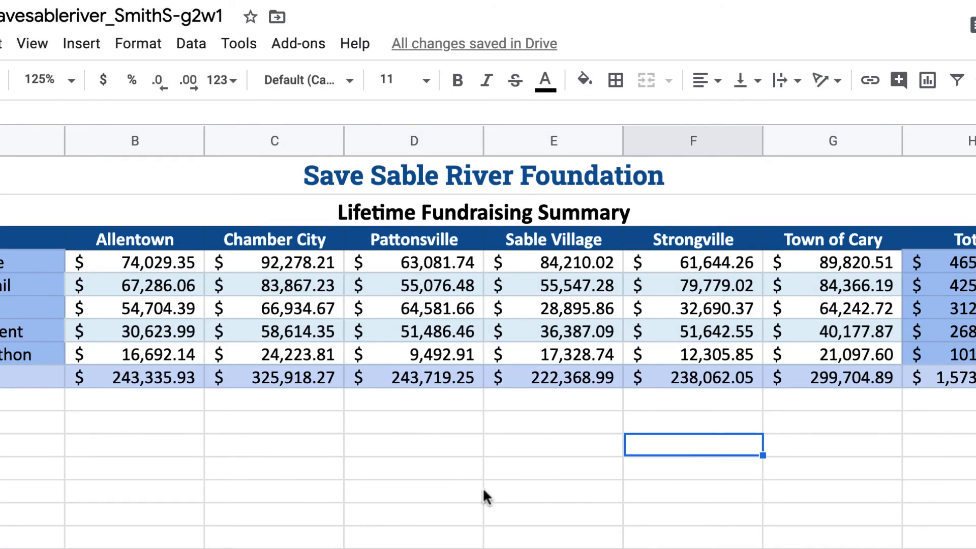
Step: Bold the Total label in A9 and the Total column values in H4:H9
left_click(2, 379)
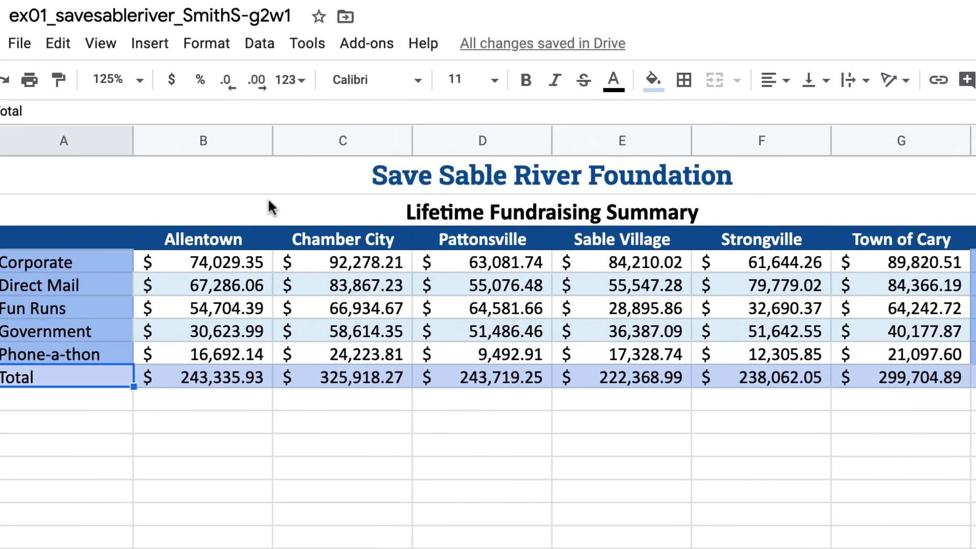
left_click(457, 79)
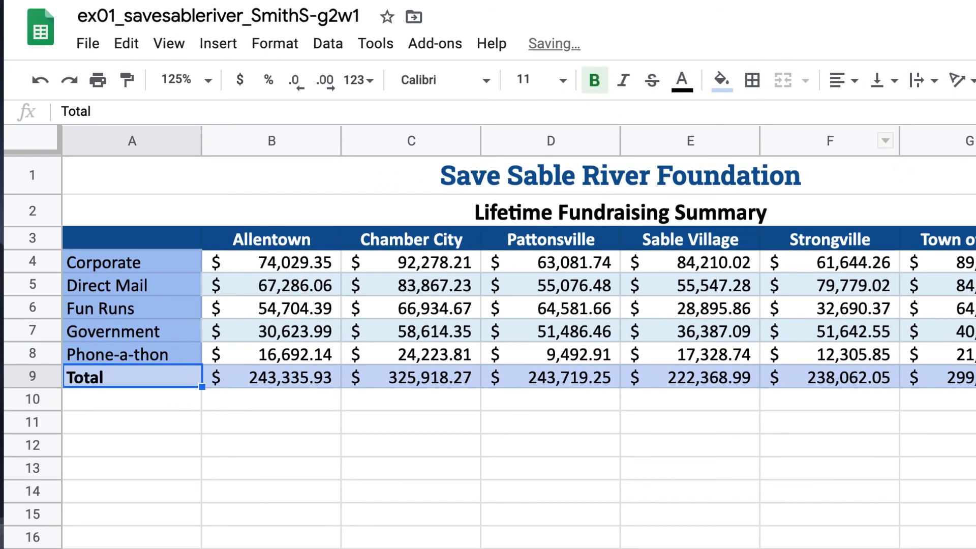
left_click_drag(806, 251, 804, 380)
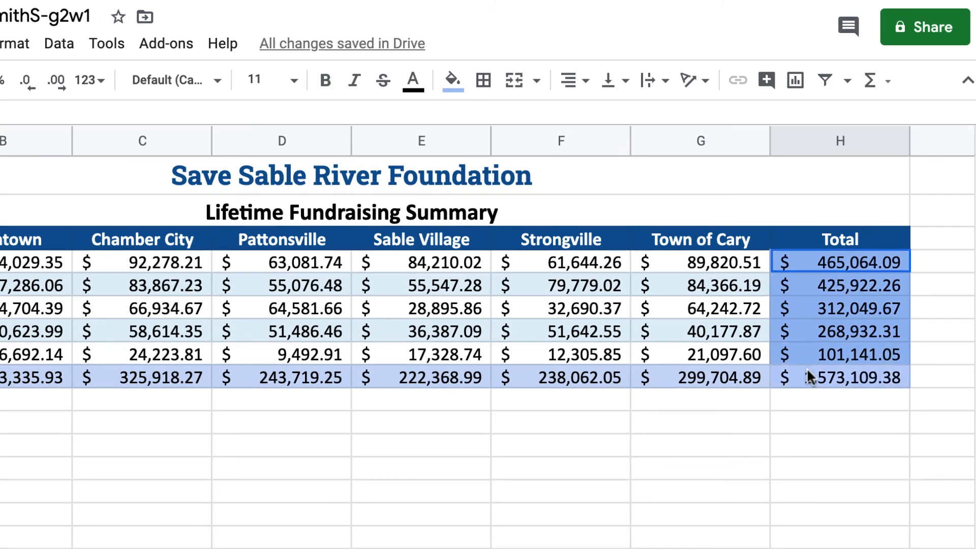
key("ctrl+b")
left_click(420, 447)
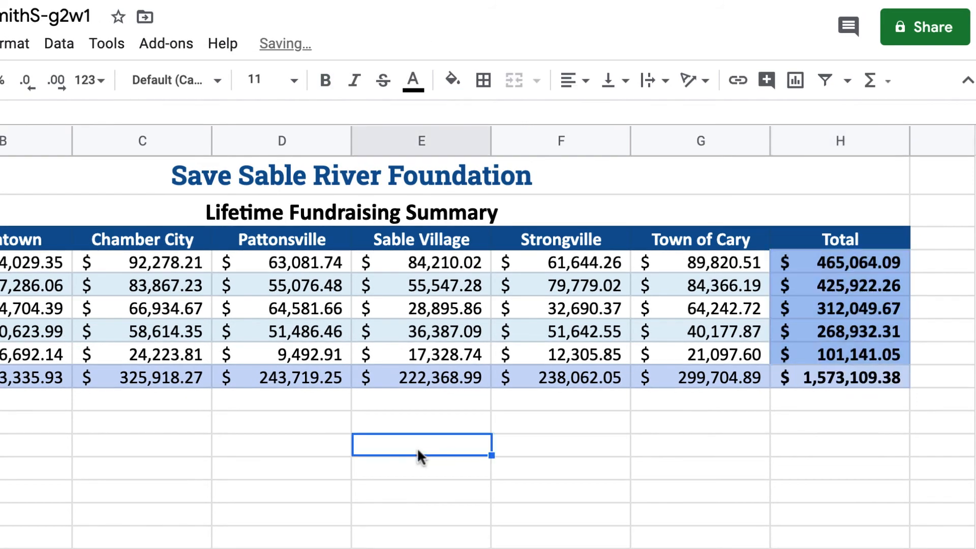
Step: Bold the column totals in B9:G9 of the bottom Total row
left_click(30, 377)
left_click_drag(119, 380, 687, 378)
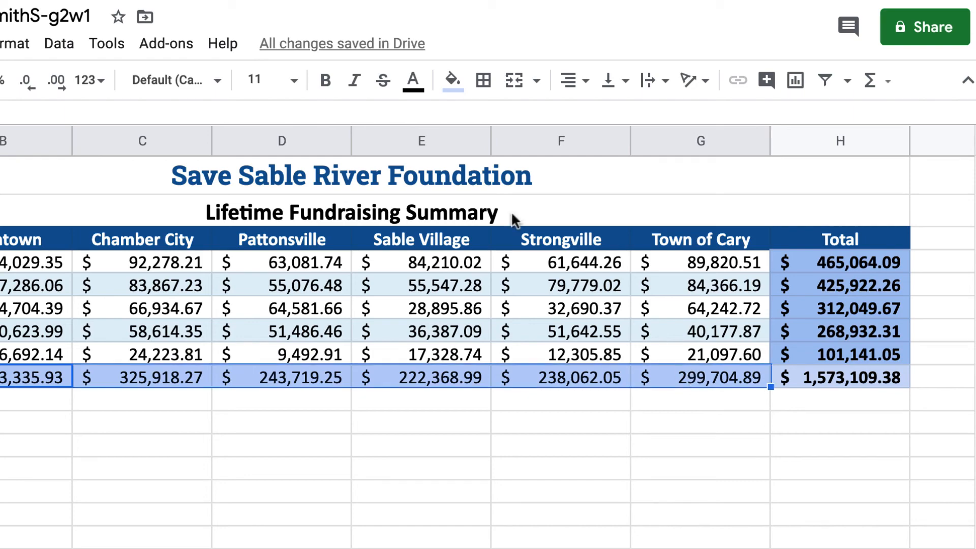
left_click(325, 80)
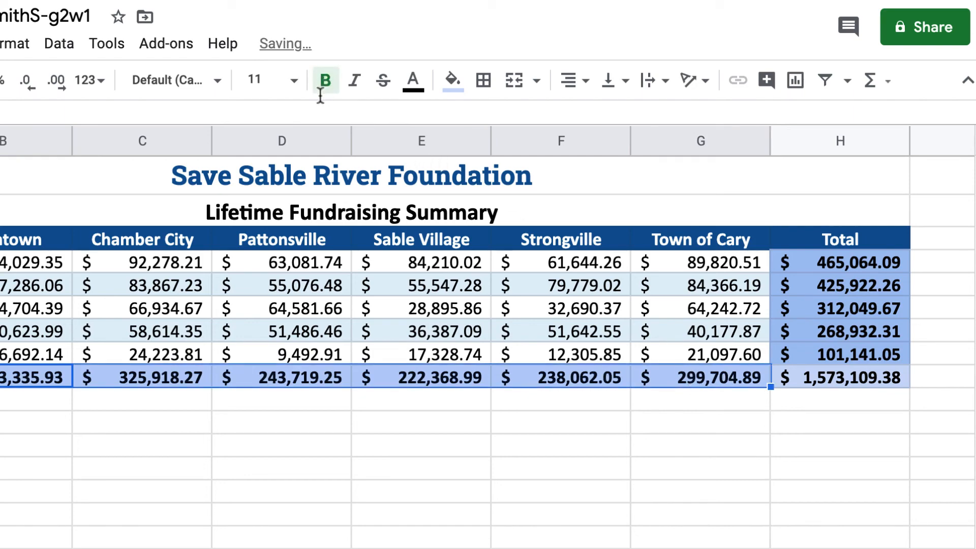
left_click(265, 435)
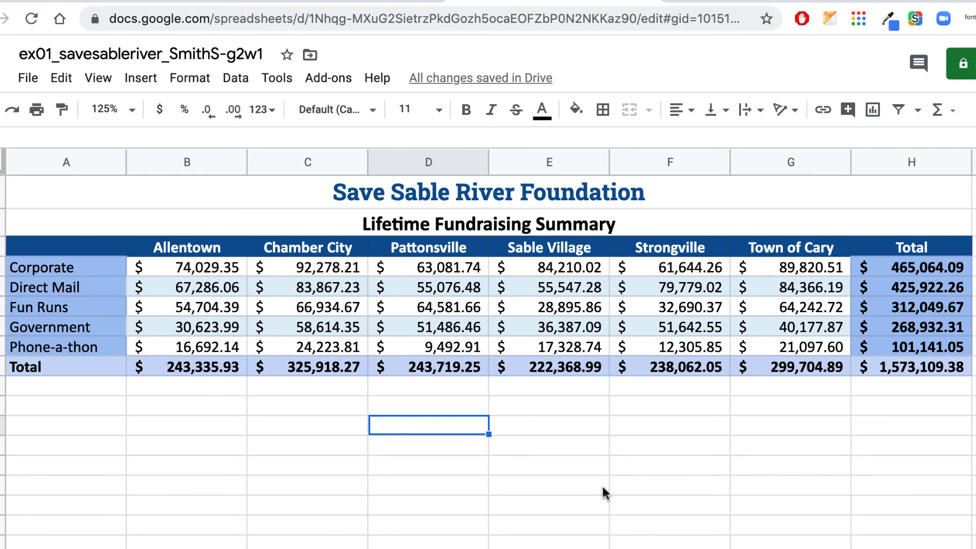
Step: Right-align the Total column heading in H3
left_click(369, 4)
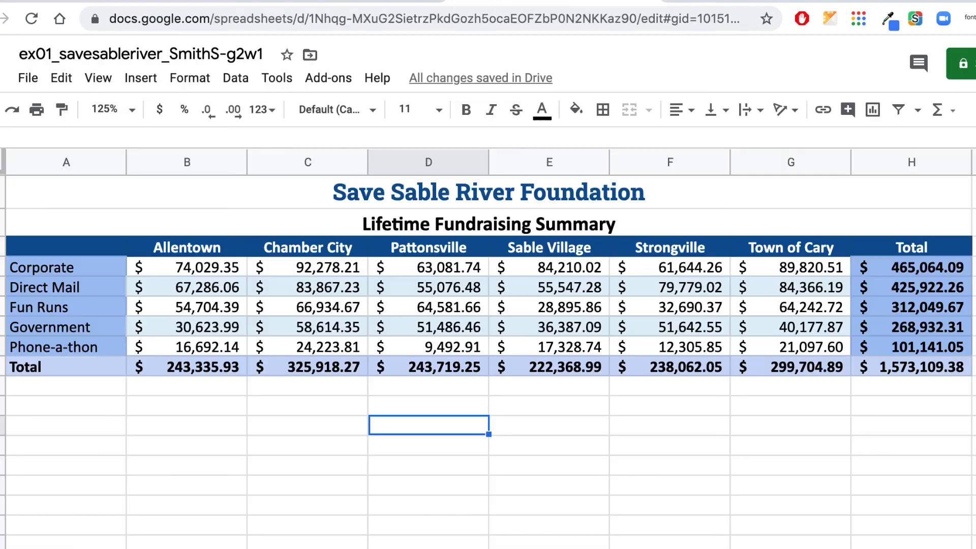
left_click(529, 4)
left_click(899, 248)
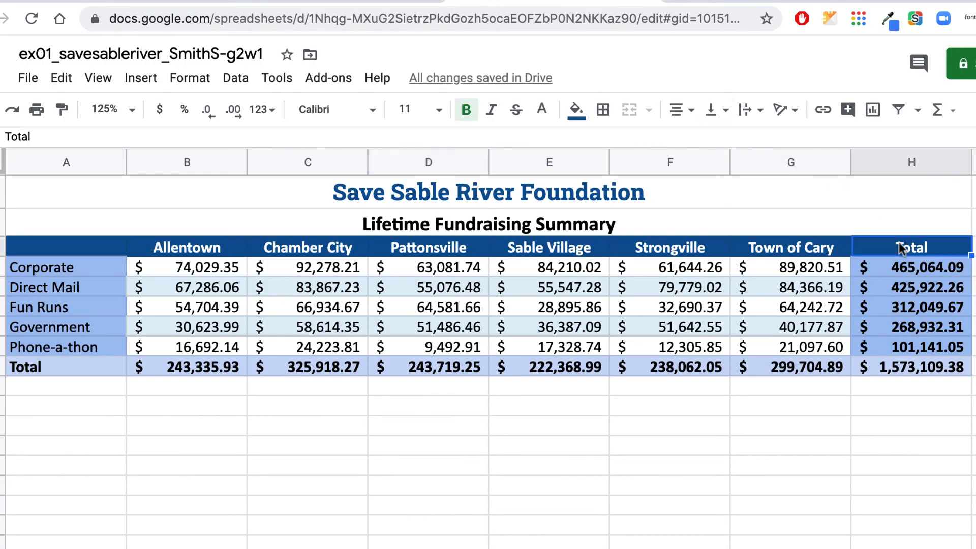
left_click(690, 110)
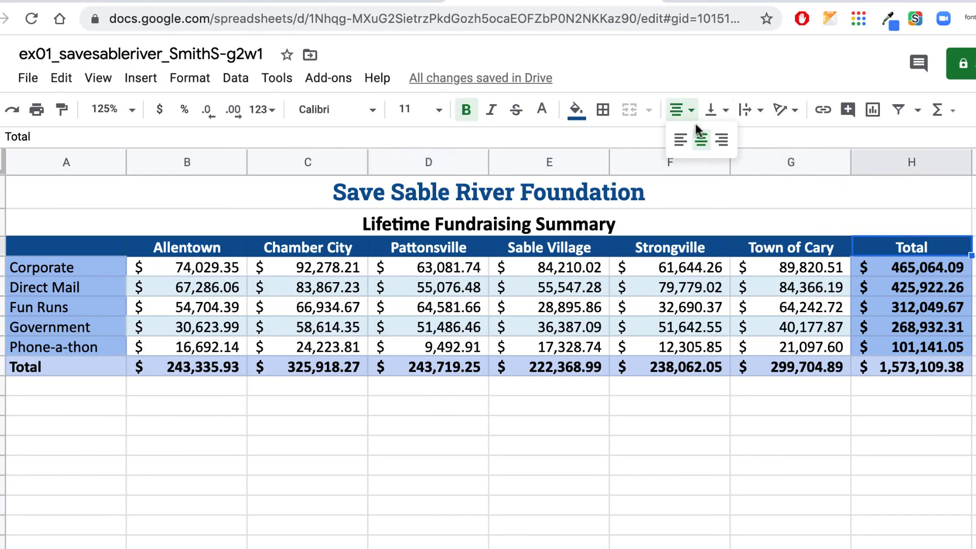
left_click(722, 140)
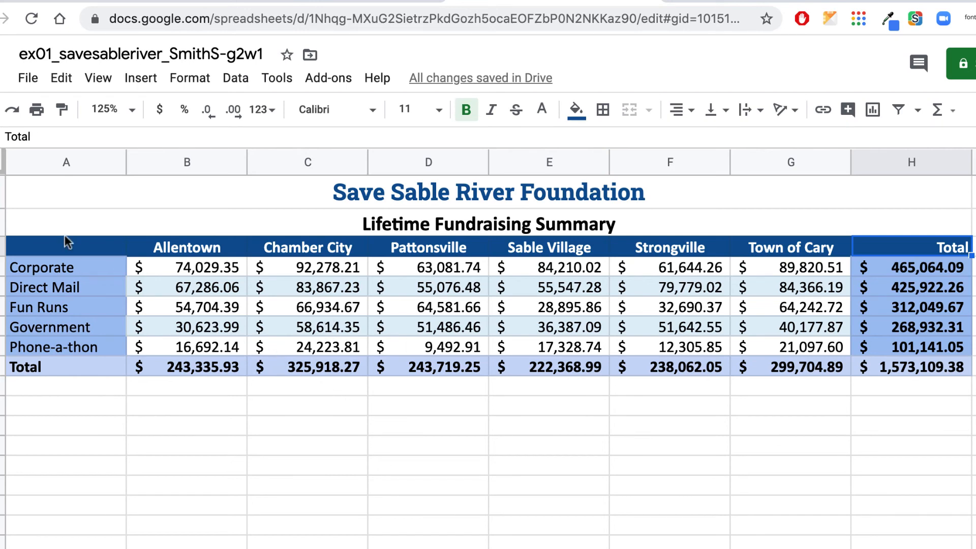
Step: Add an outer border in dark blue 2 around the whole table, A1:H9
left_click(28, 249)
left_click_drag(195, 343, 880, 352)
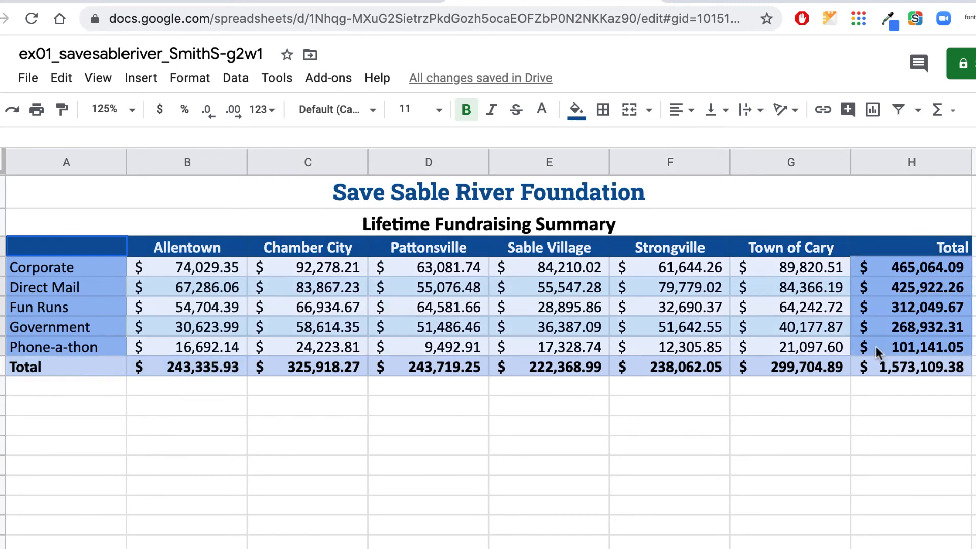
left_click(57, 196)
left_click_drag(58, 196, 910, 373)
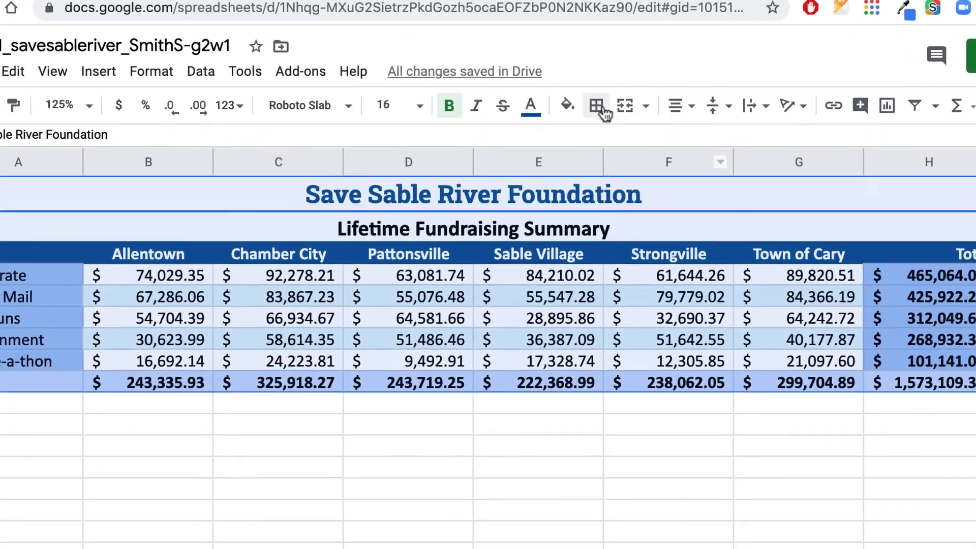
left_click(602, 109)
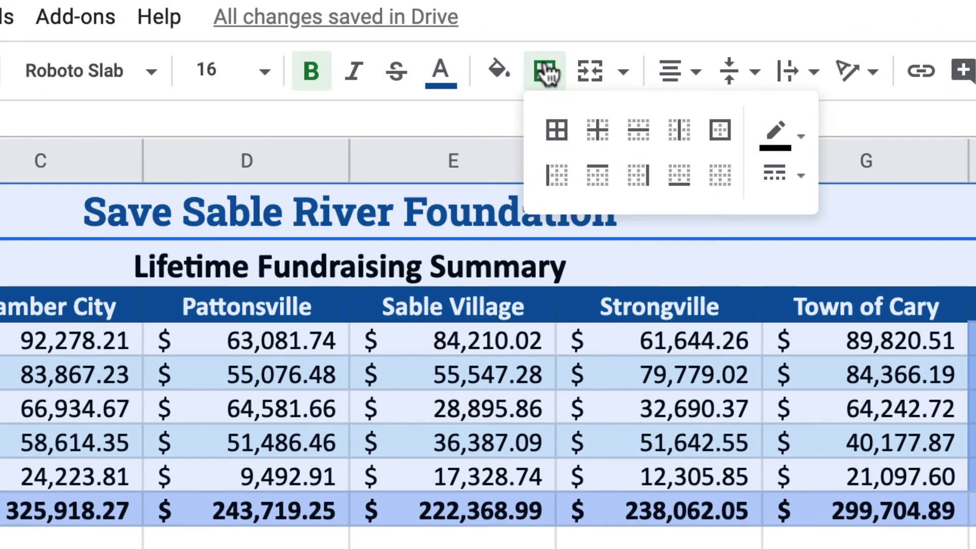
left_click(722, 131)
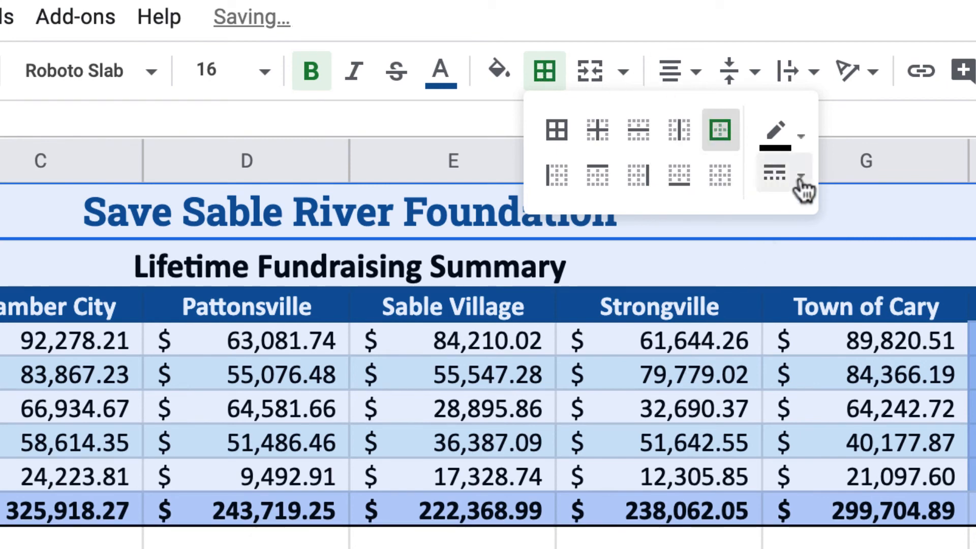
left_click(802, 138)
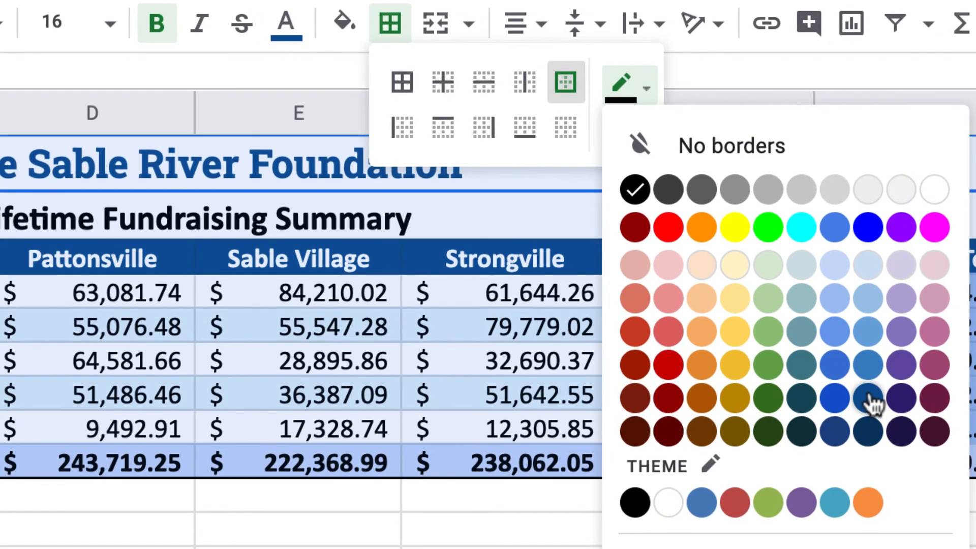
left_click(869, 399)
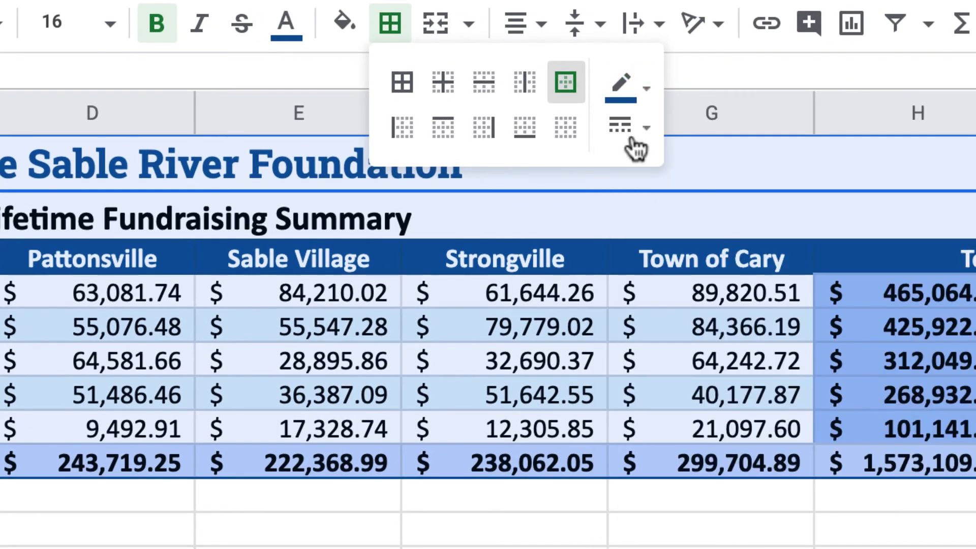
Step: Set the table's outer border to the thickest solid line
left_click(618, 84)
left_click(643, 129)
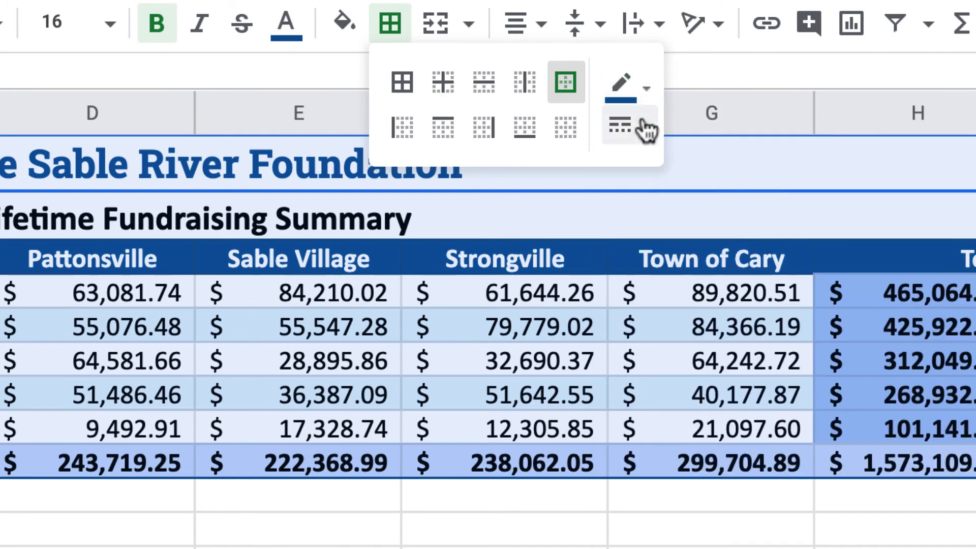
left_click(643, 128)
left_click(705, 251)
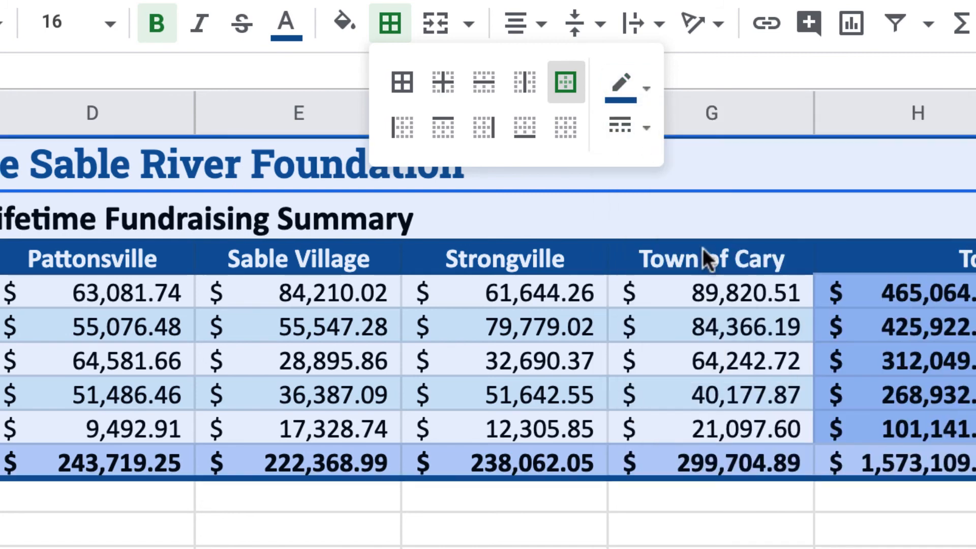
left_click(711, 548)
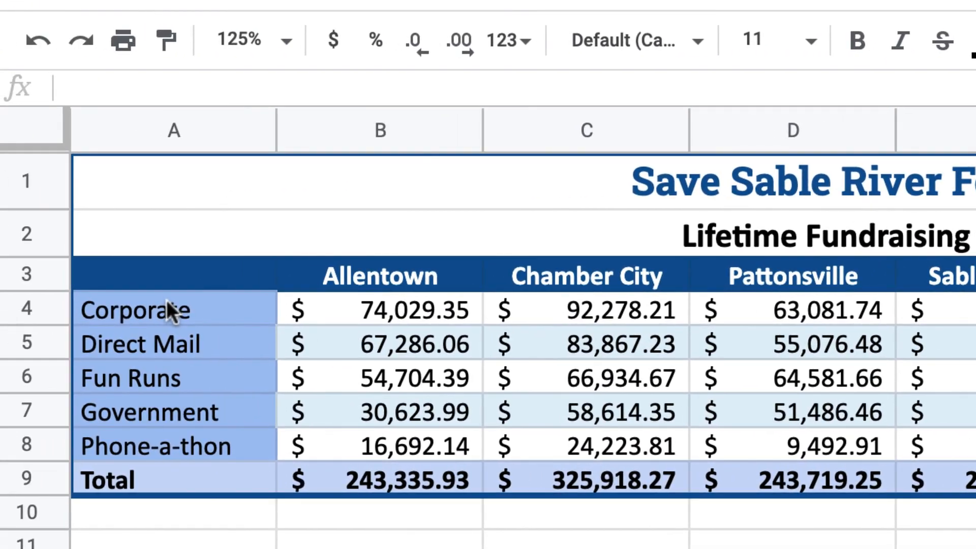
Step: Apply dark blue borders to all sides of every cell in the data rows A4:H9
left_click_drag(168, 309, 930, 464)
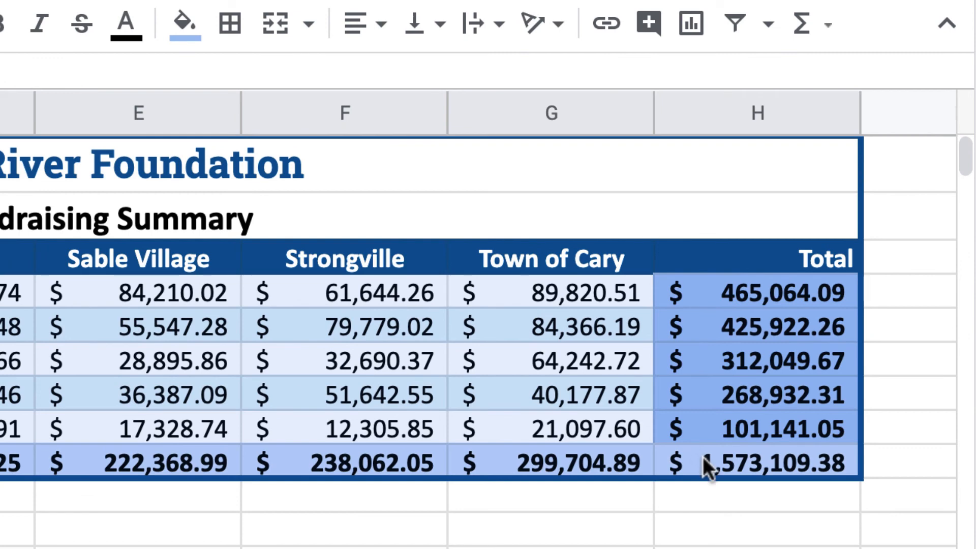
left_click_drag(703, 456, 703, 456)
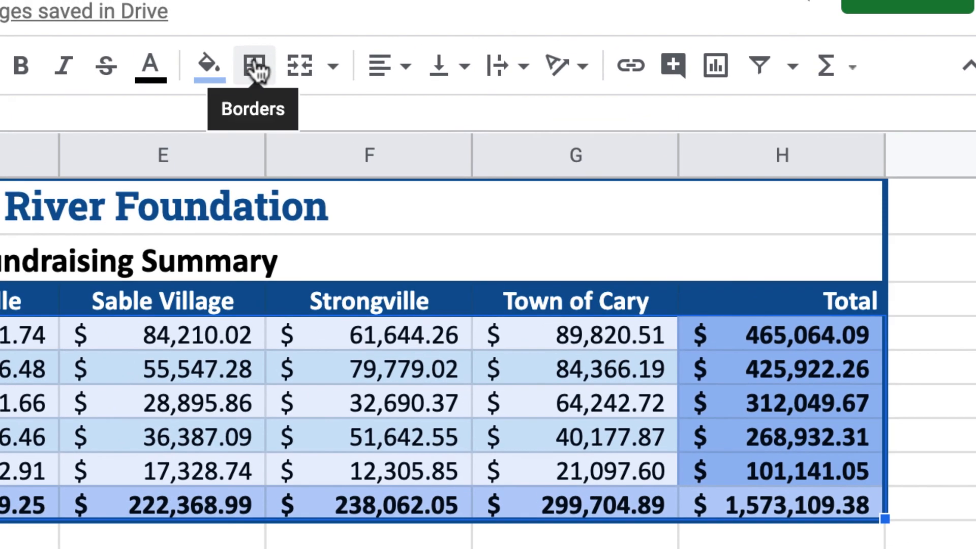
left_click(249, 54)
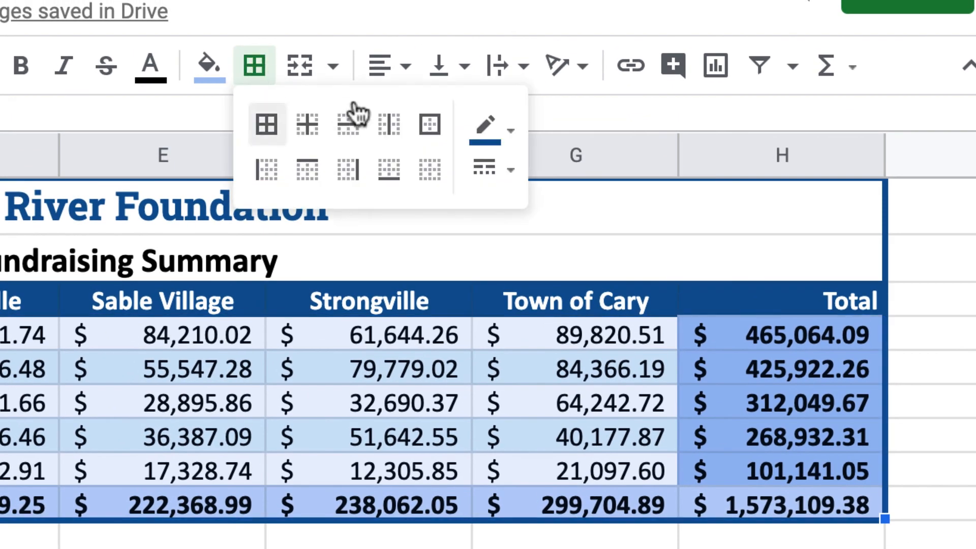
left_click(267, 125)
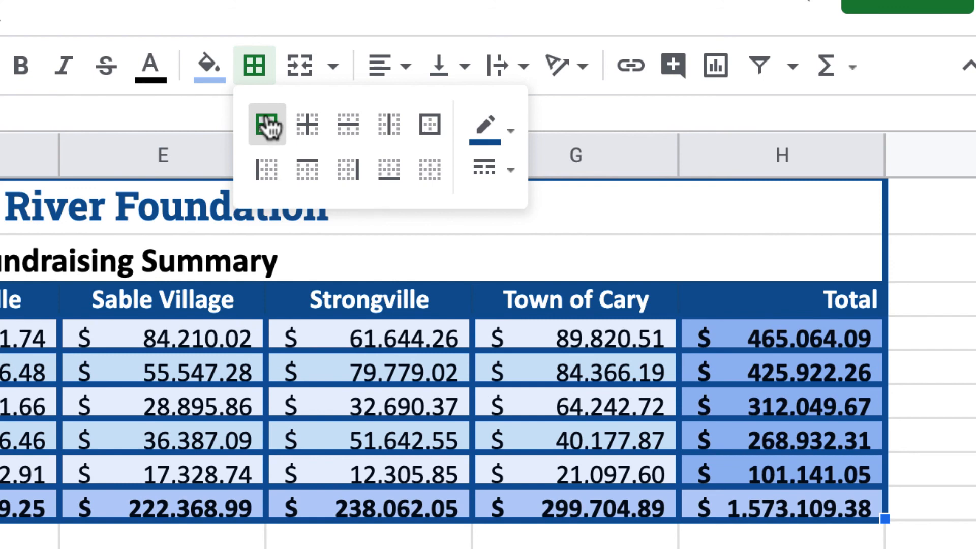
Step: Change the borders of the data rows A4:H9 to the medium-thickness solid line
left_click(508, 137)
left_click(519, 135)
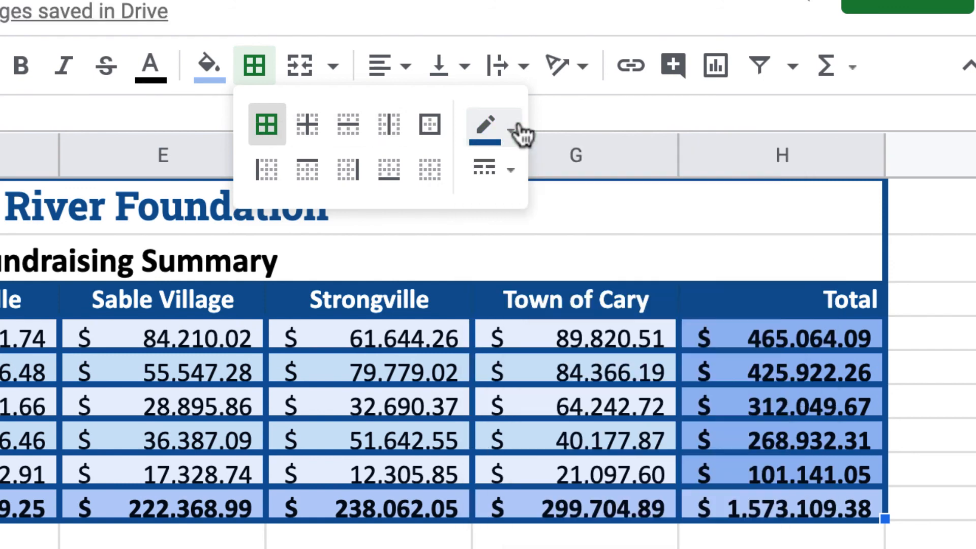
left_click(510, 170)
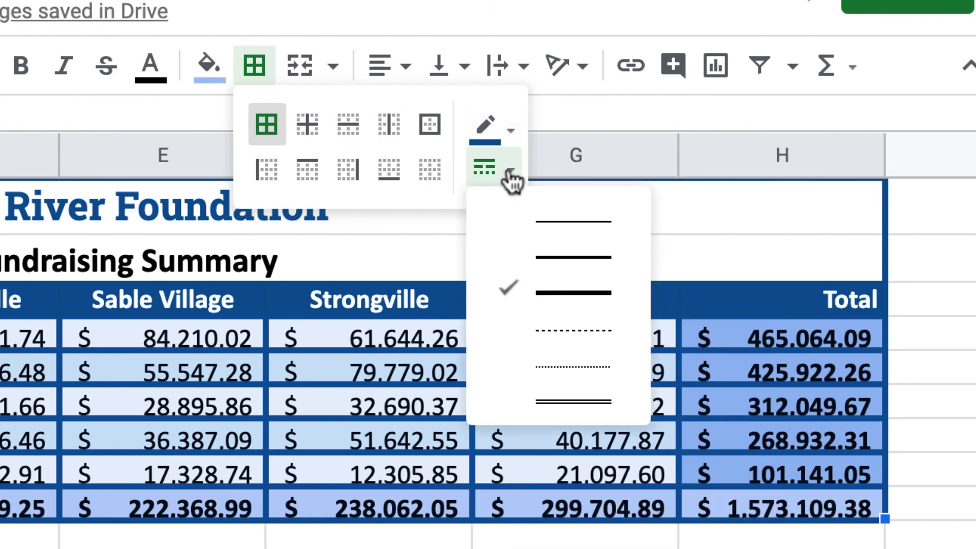
left_click(553, 252)
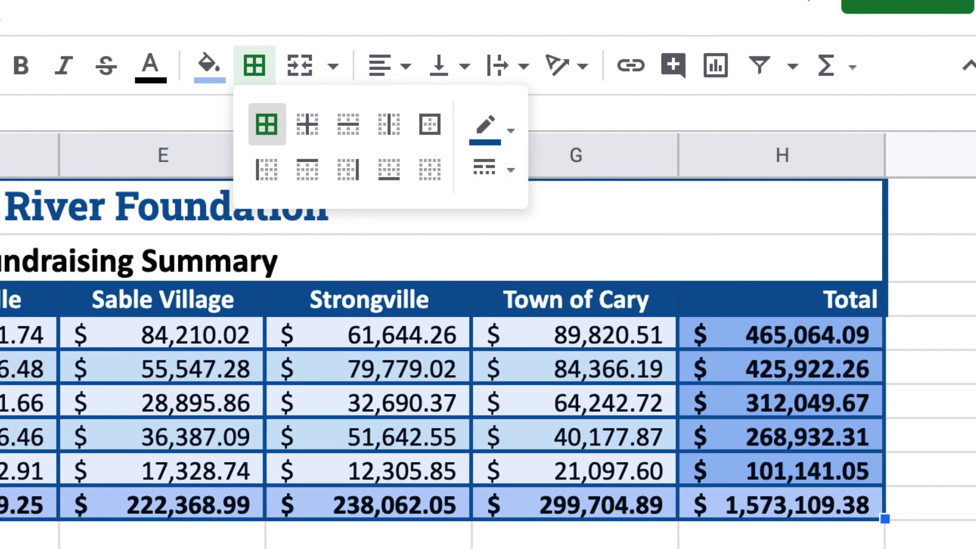
left_click(575, 547)
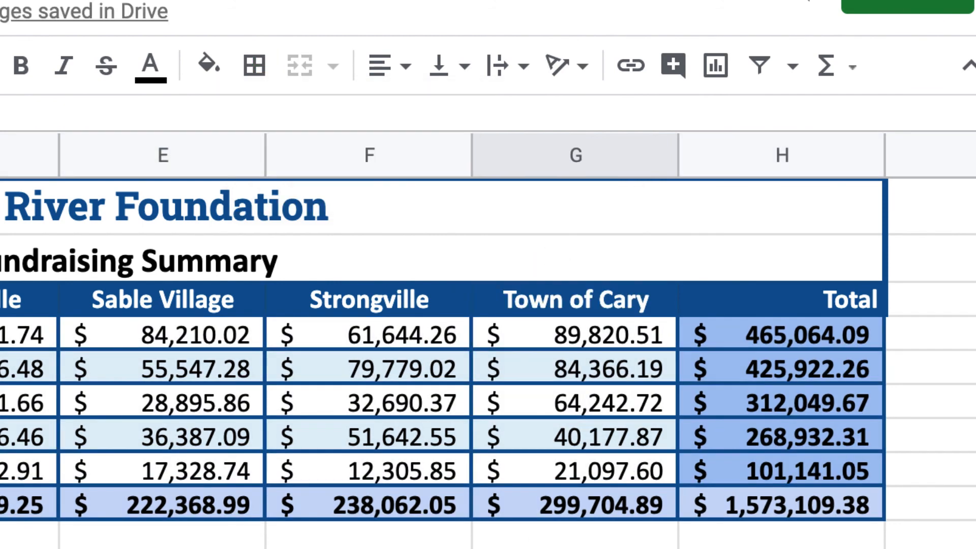
left_click(369, 547)
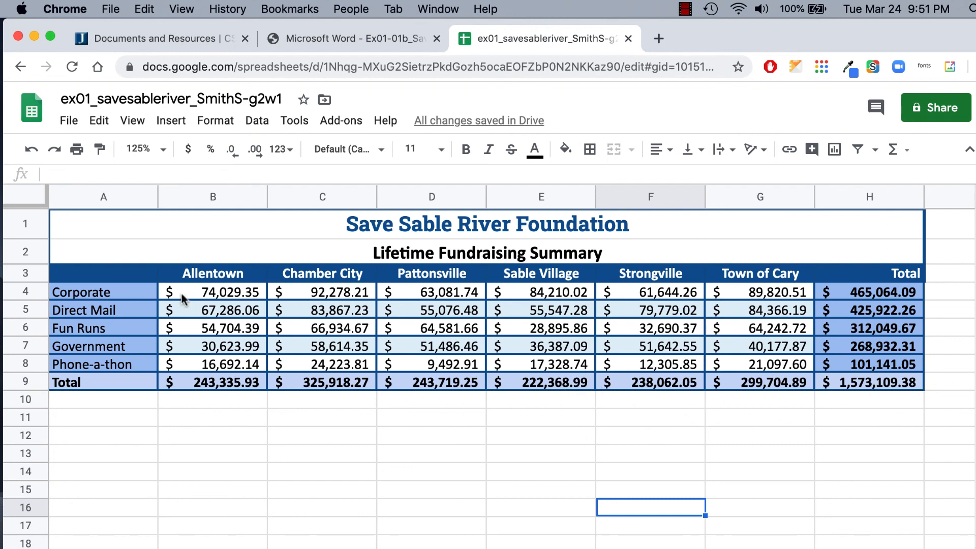
Step: Narrow column A slightly and resize columns B through H to a uniform width of 100 pixels
left_click_drag(158, 196, 149, 195)
left_click_drag(259, 194, 256, 194)
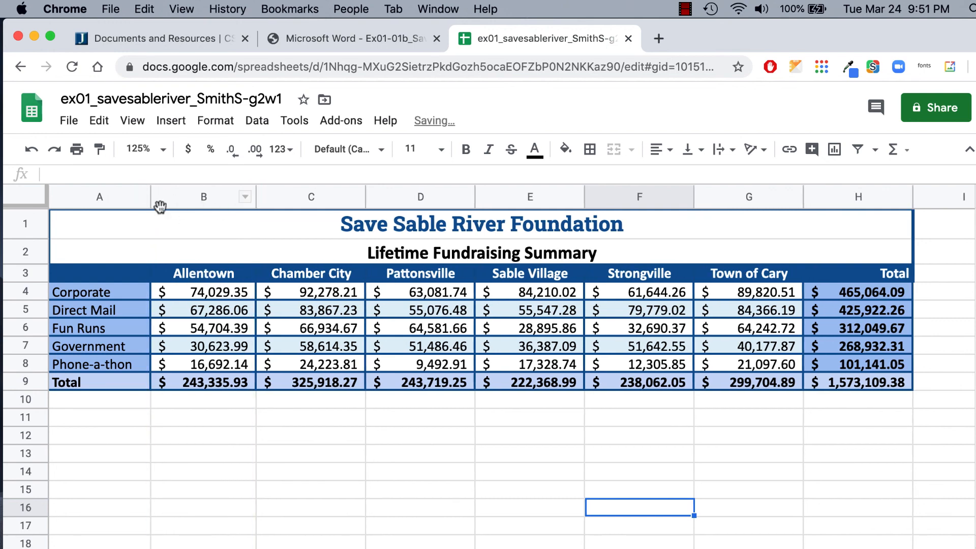
left_click_drag(171, 203, 811, 202)
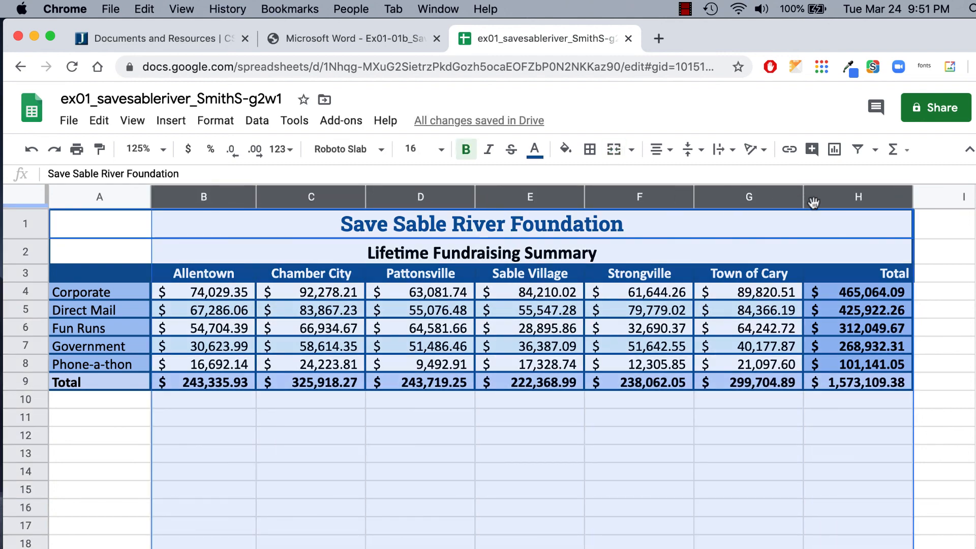
right_click(824, 204)
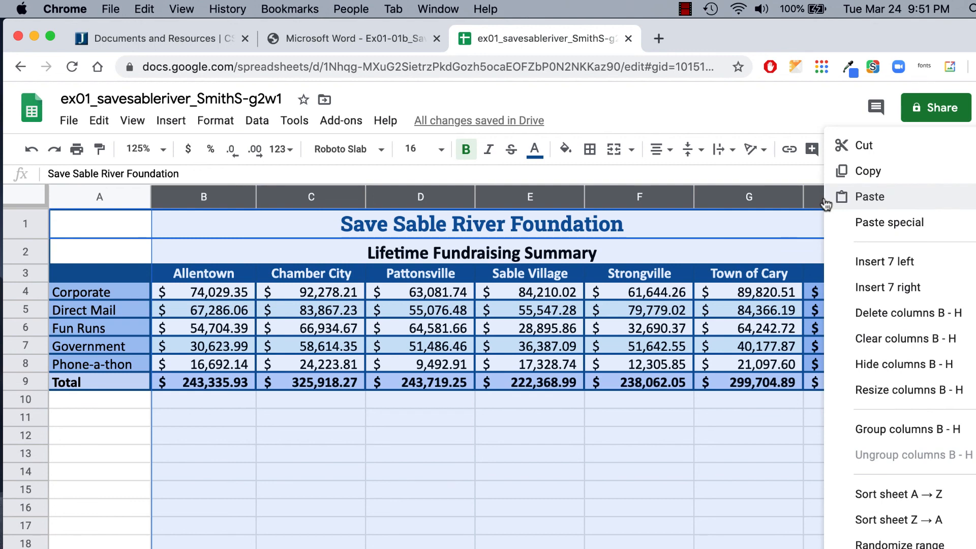
left_click(904, 390)
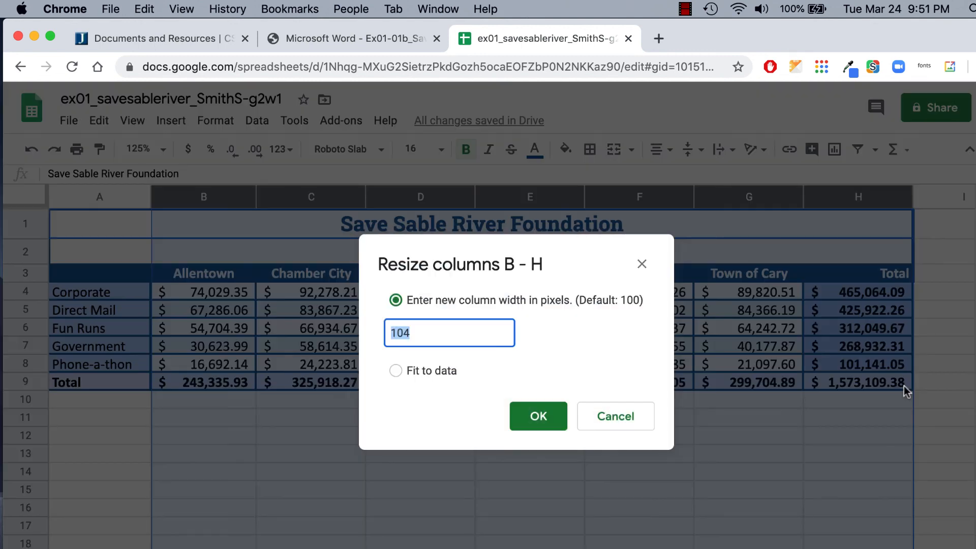
type("10")
left_click(537, 415)
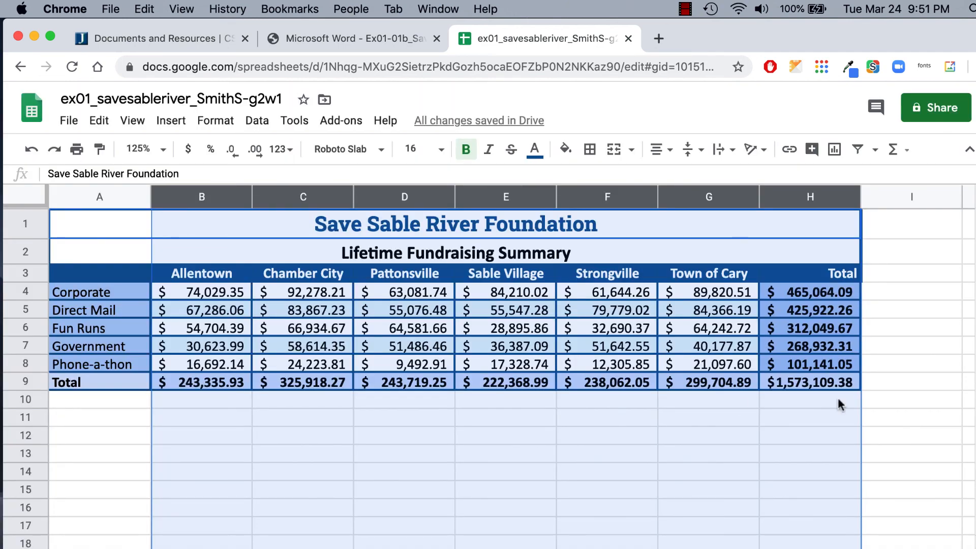
left_click(924, 418)
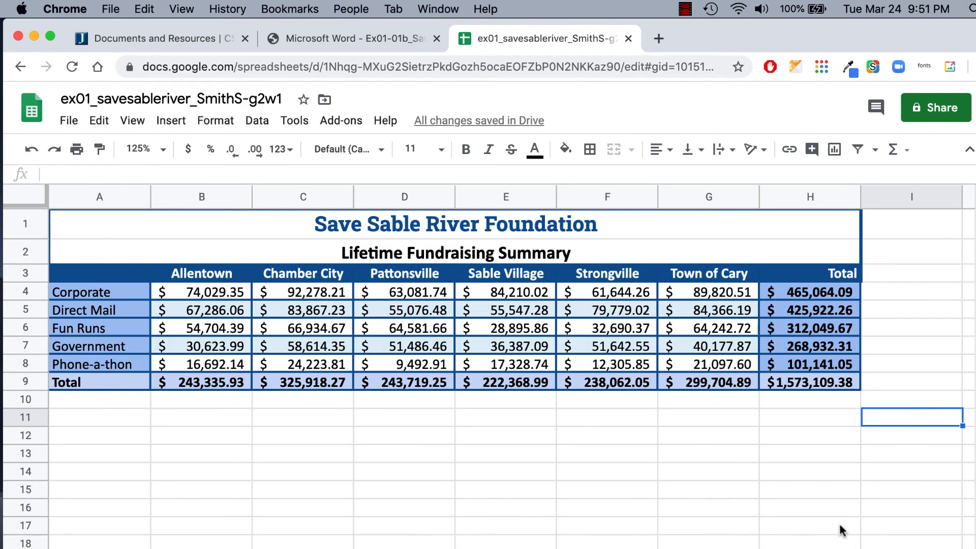